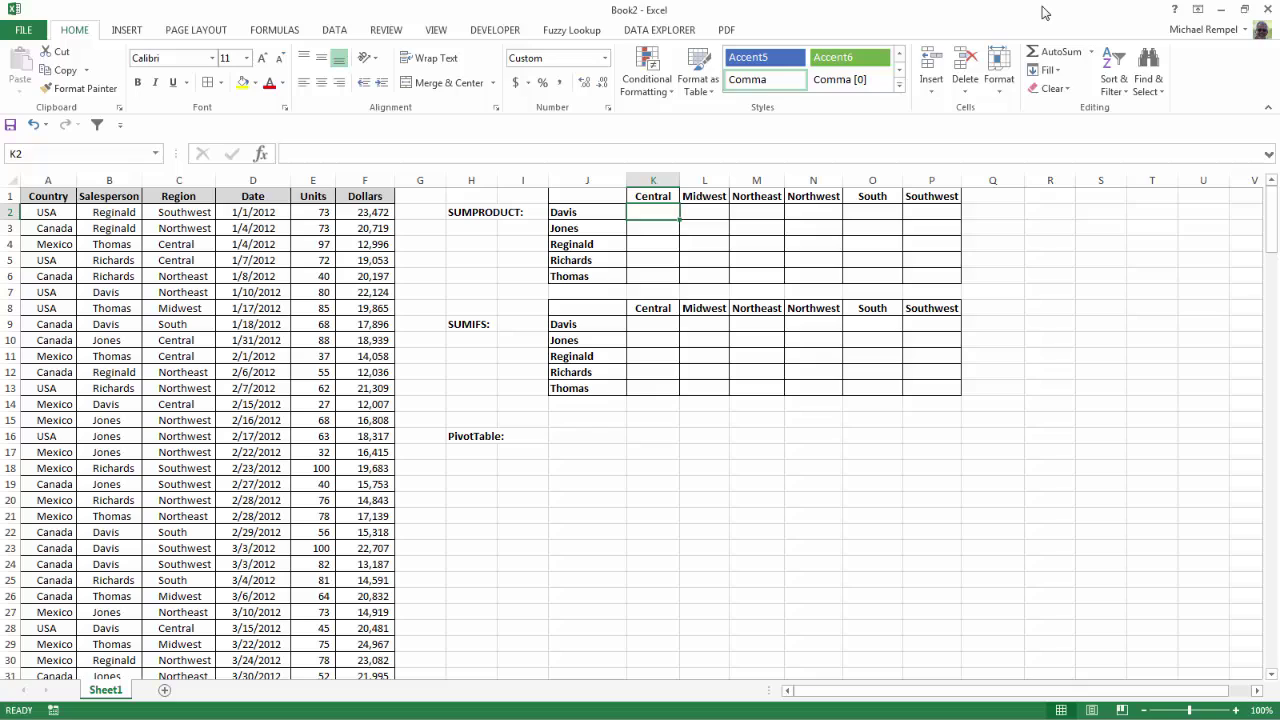
- Start a SUMPRODUCT formula in K2 with the Dollars data as the absolute range $F$2:$F$214
{"action": "left_click", "coordinate": [147, 383]}
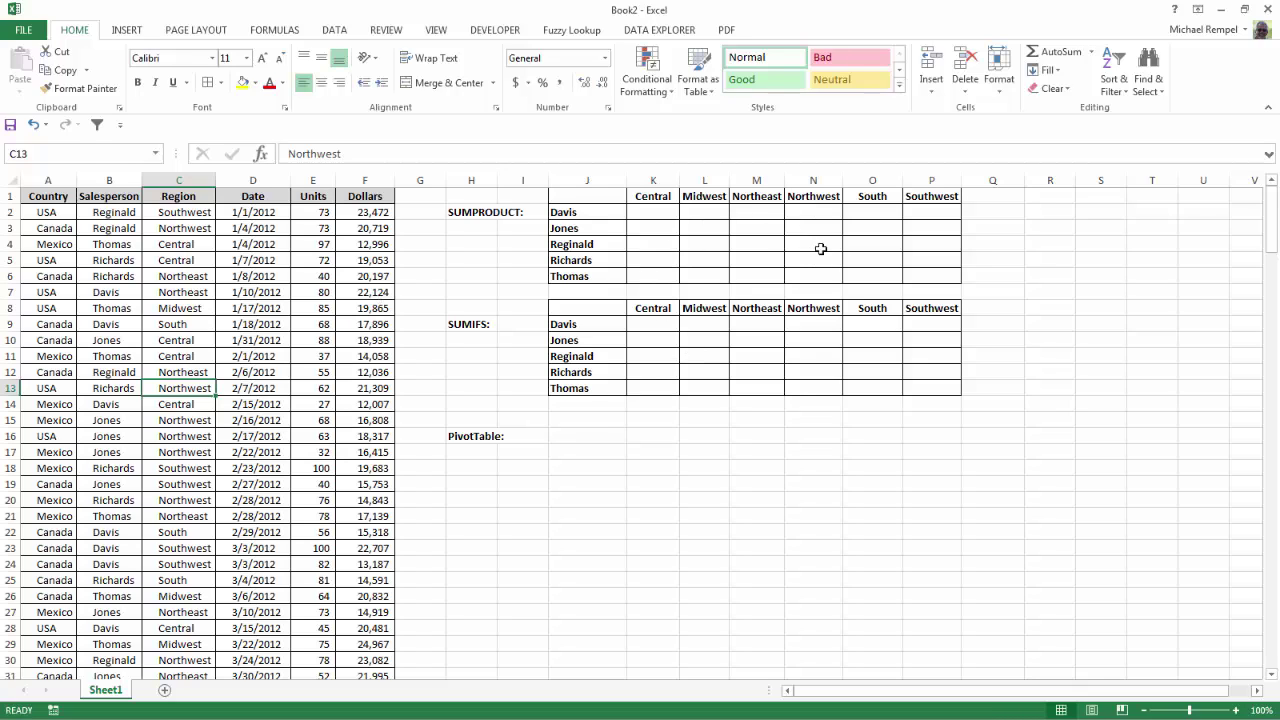
{"action": "left_click", "coordinate": [655, 214]}
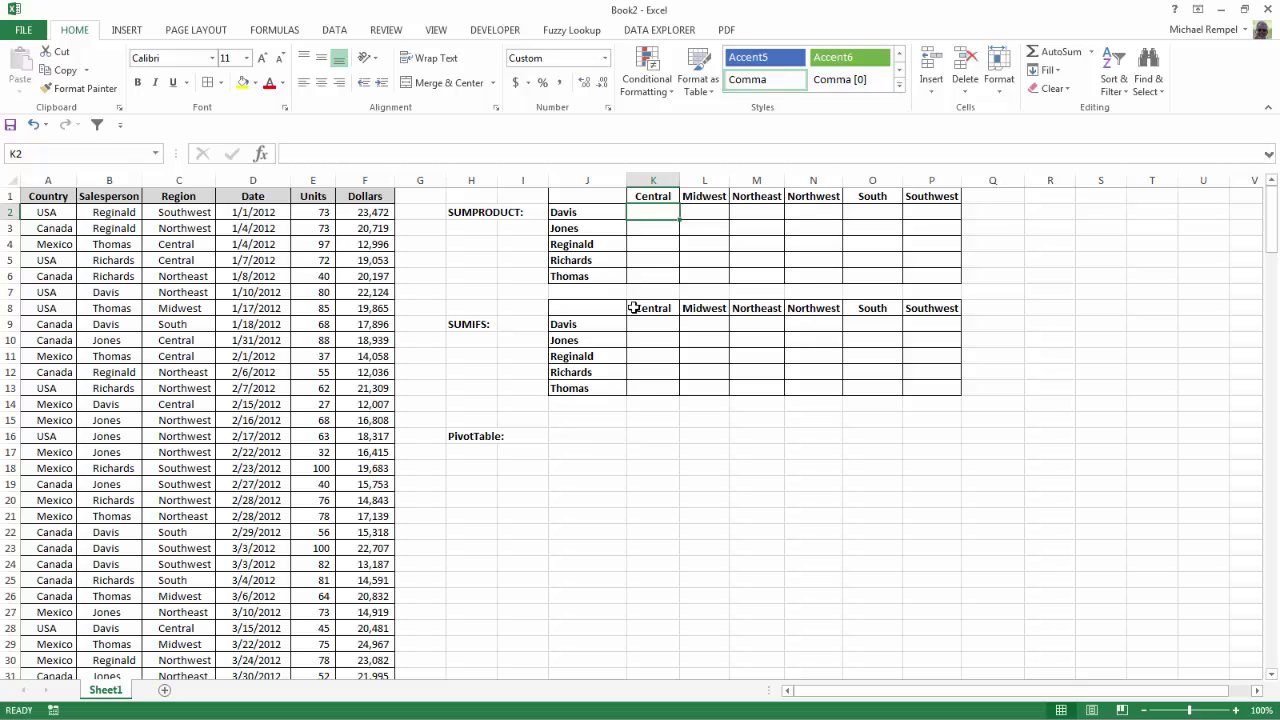
{"action": "type", "text": "=sum"}
{"action": "key", "text": "Down"}
{"action": "key", "text": "Down"}
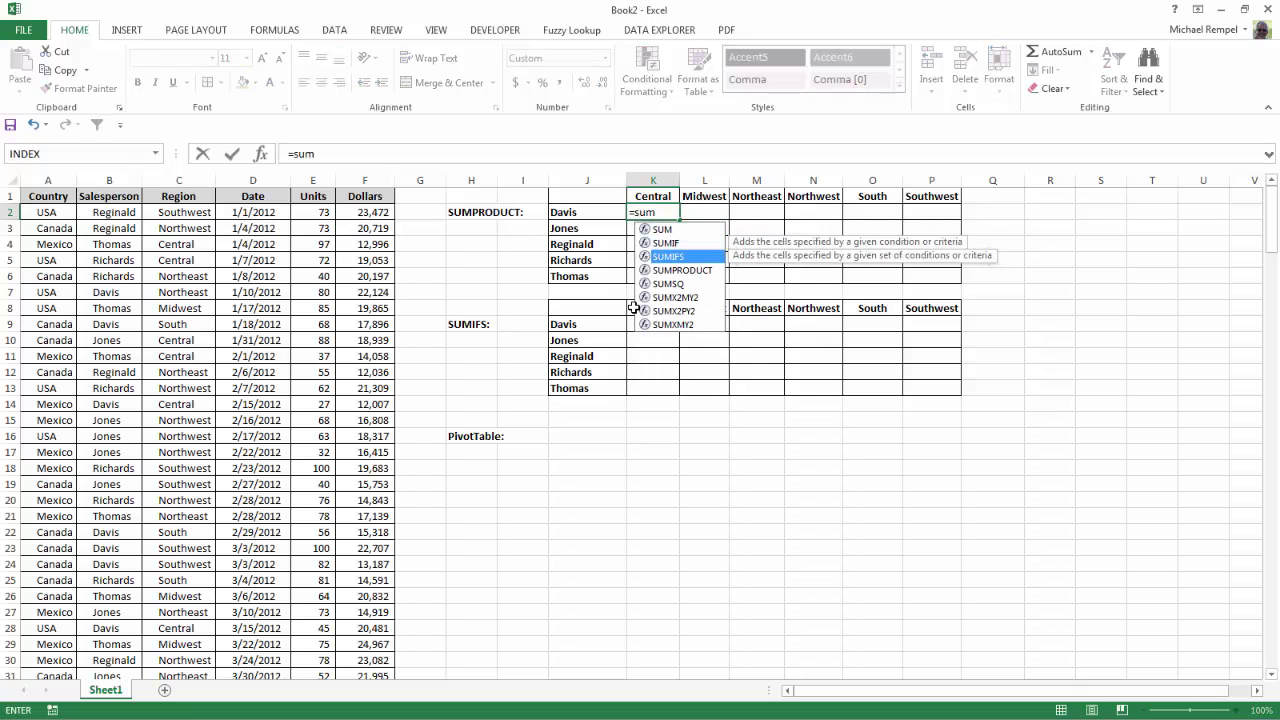
{"action": "key", "text": "Down"}
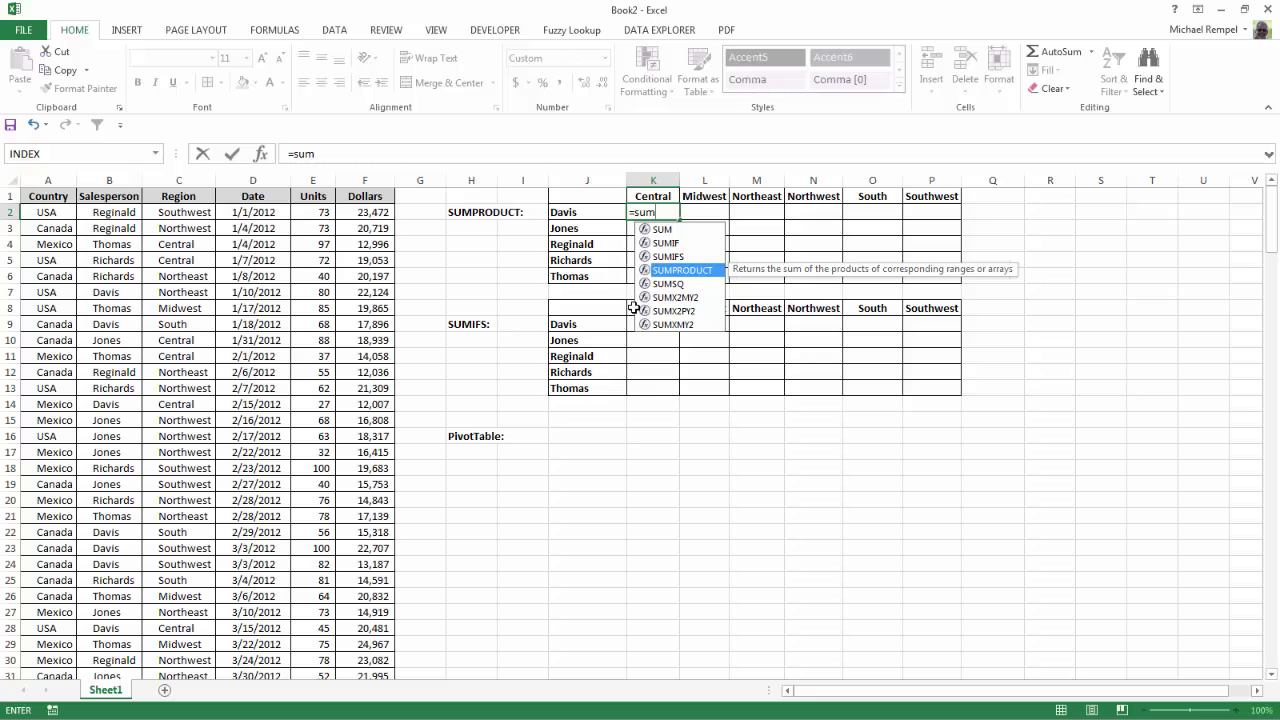
{"action": "key", "text": "Tab"}
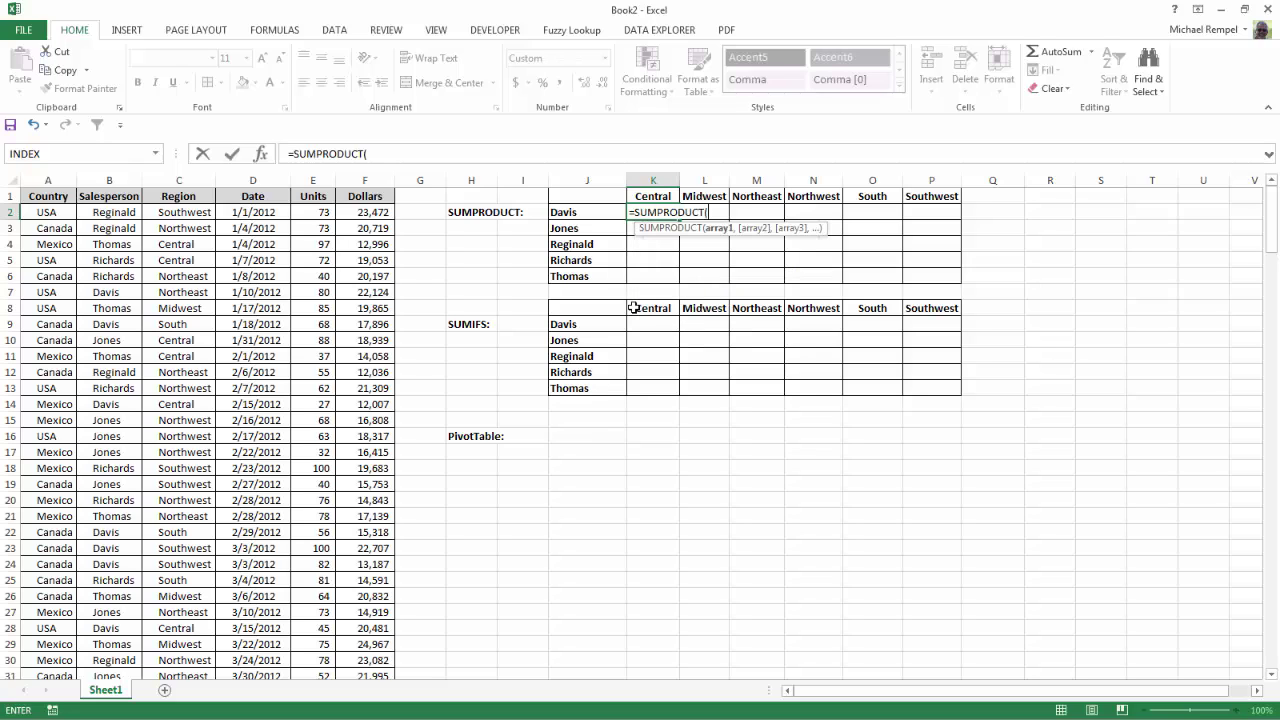
{"action": "left_click", "coordinate": [364, 212]}
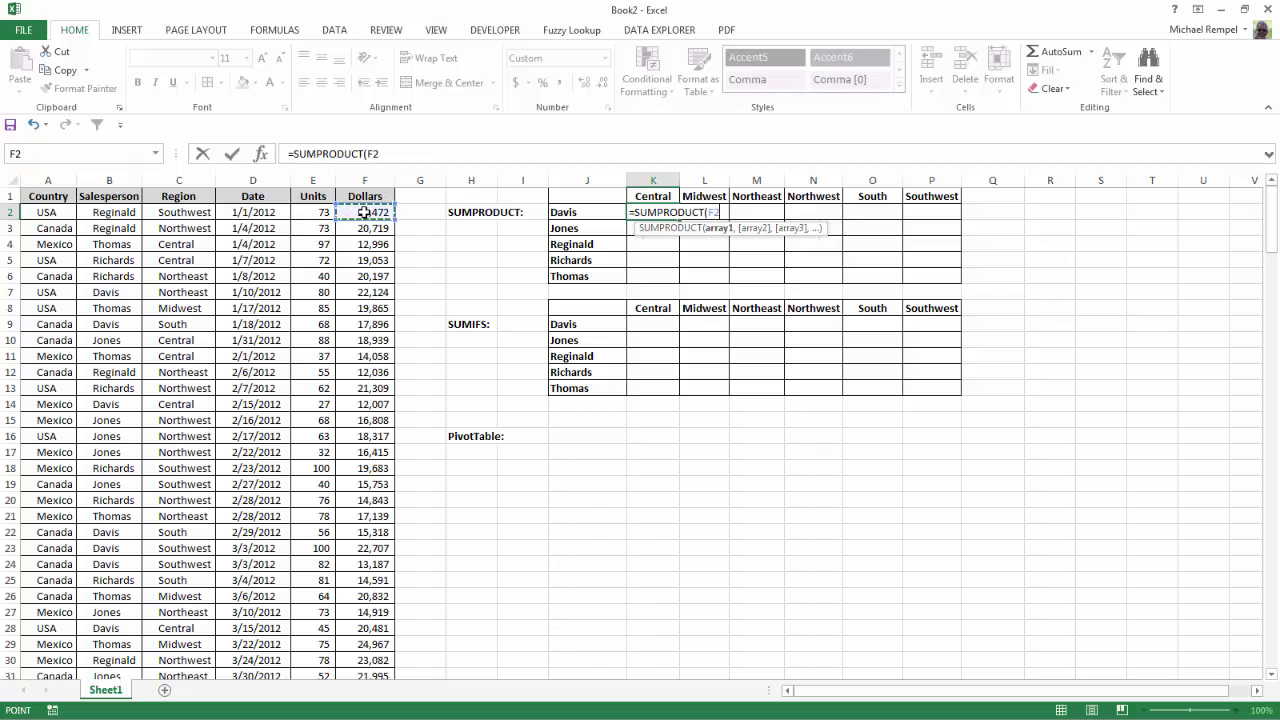
{"action": "key", "text": "ctrl+shift+Down"}
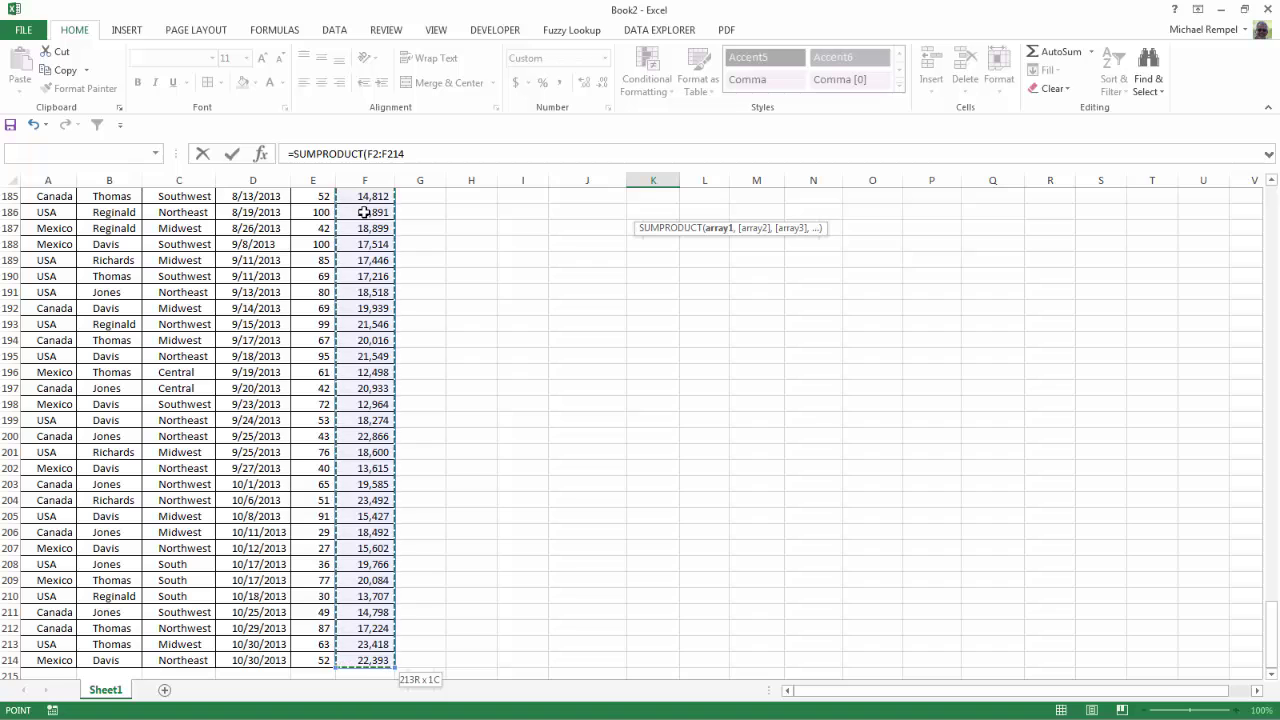
{"action": "key", "text": "F4"}
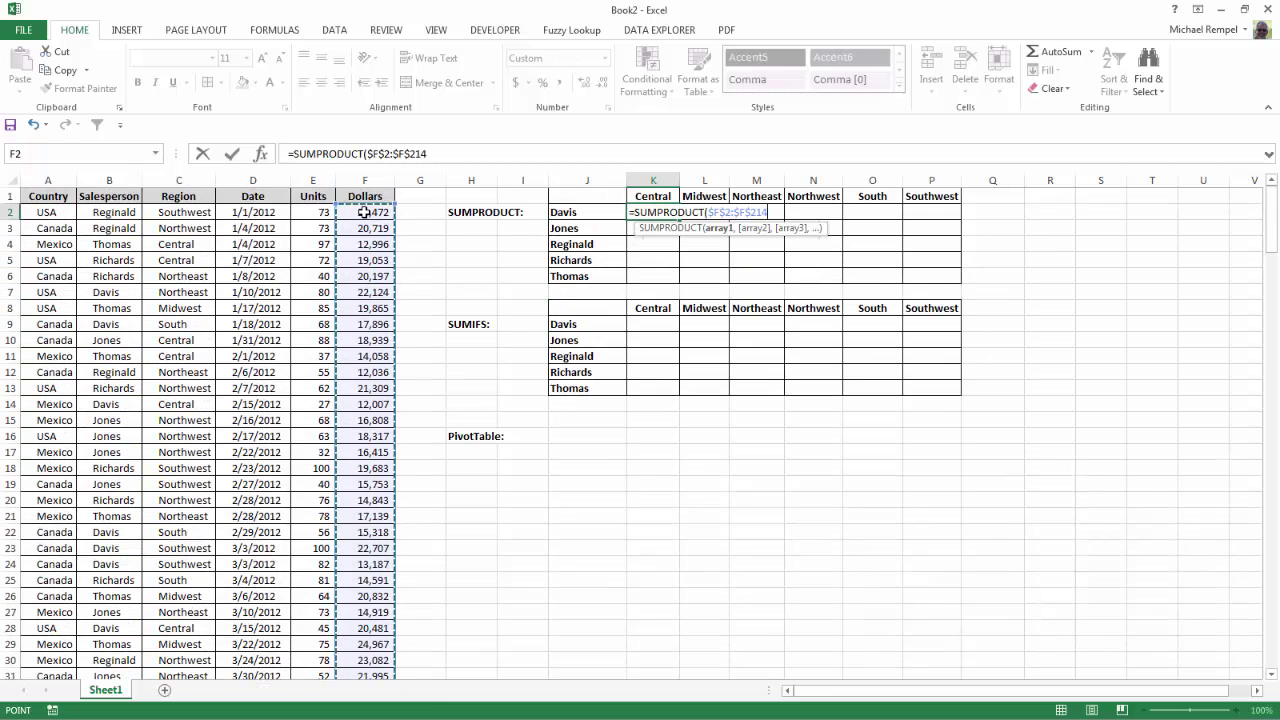
- Multiply the Dollars range by the parenthesised salesperson condition ($B$2:$B$214=$J2) in the K2 formula
{"action": "type", "text": "*"}
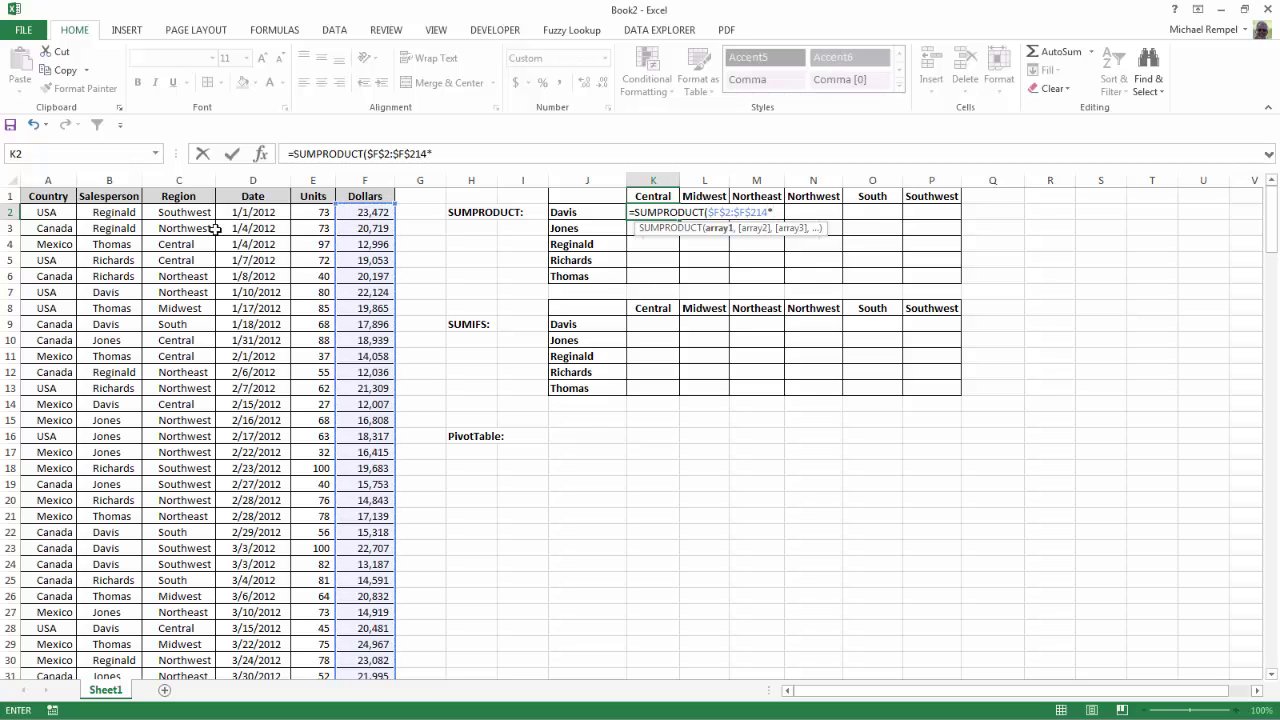
{"action": "left_click", "coordinate": [125, 211]}
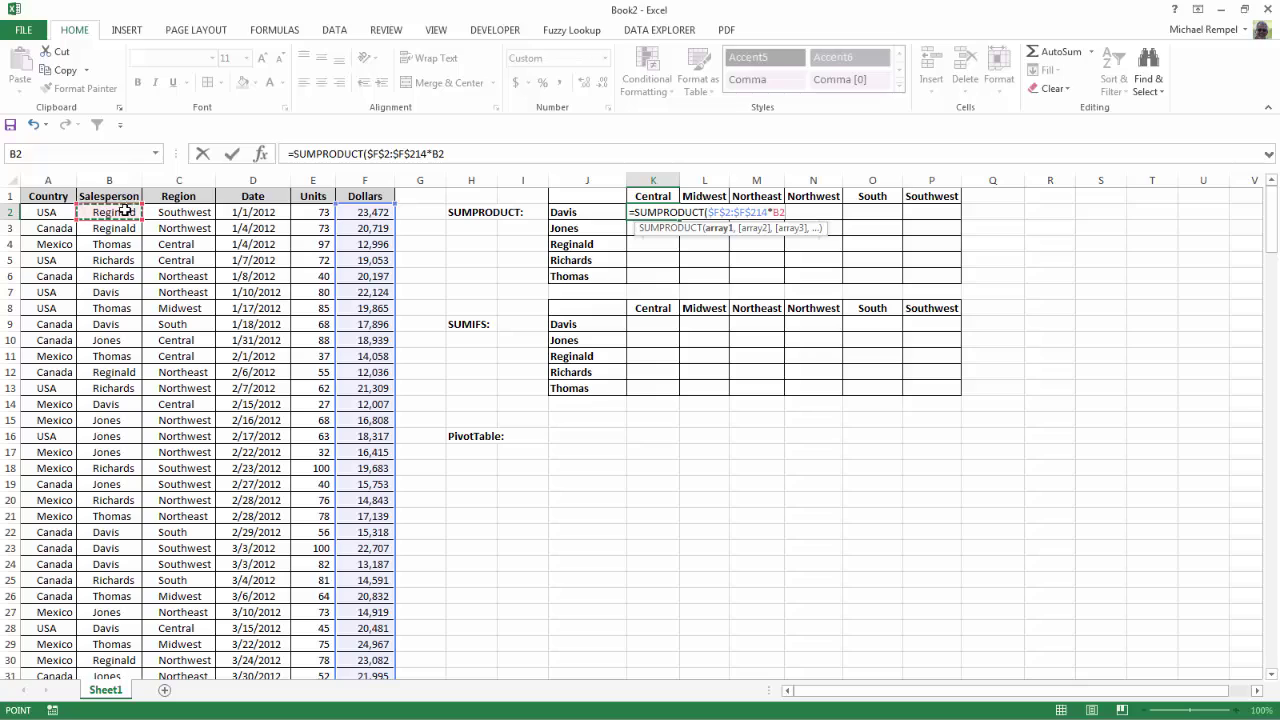
{"action": "key", "text": "ctrl+shift+Down"}
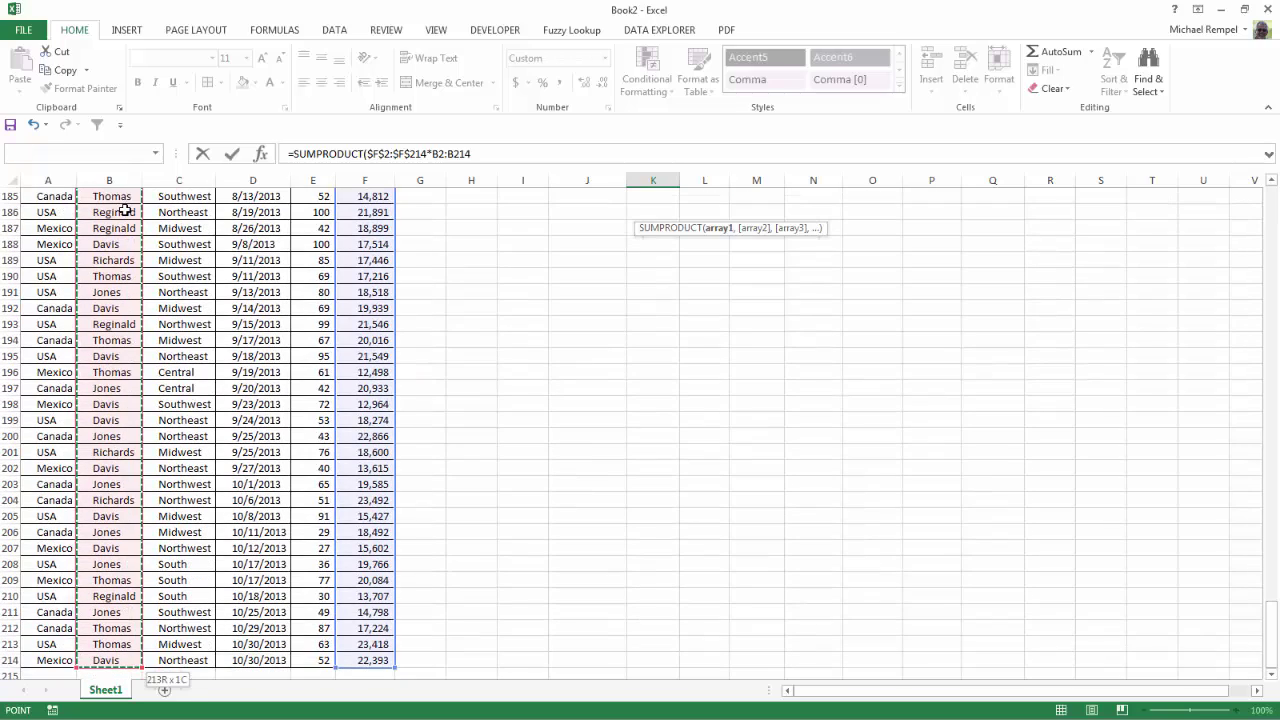
{"action": "key", "text": "F4"}
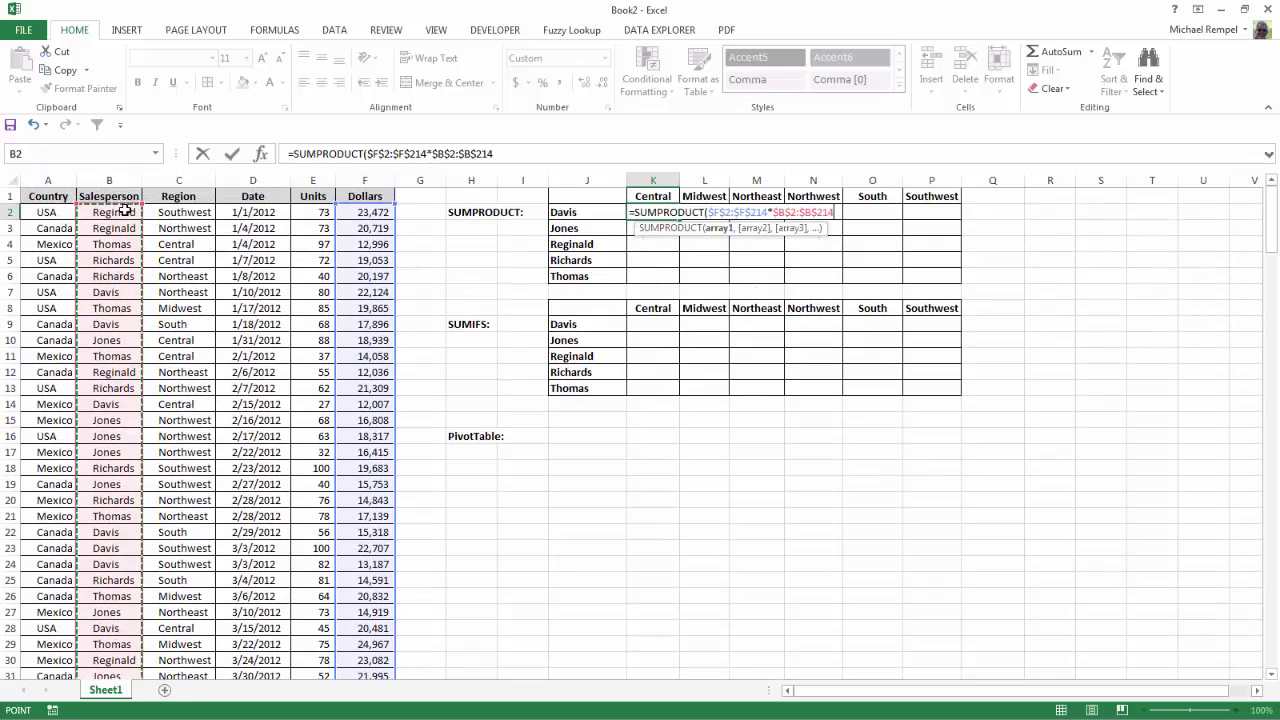
{"action": "type", "text": "="}
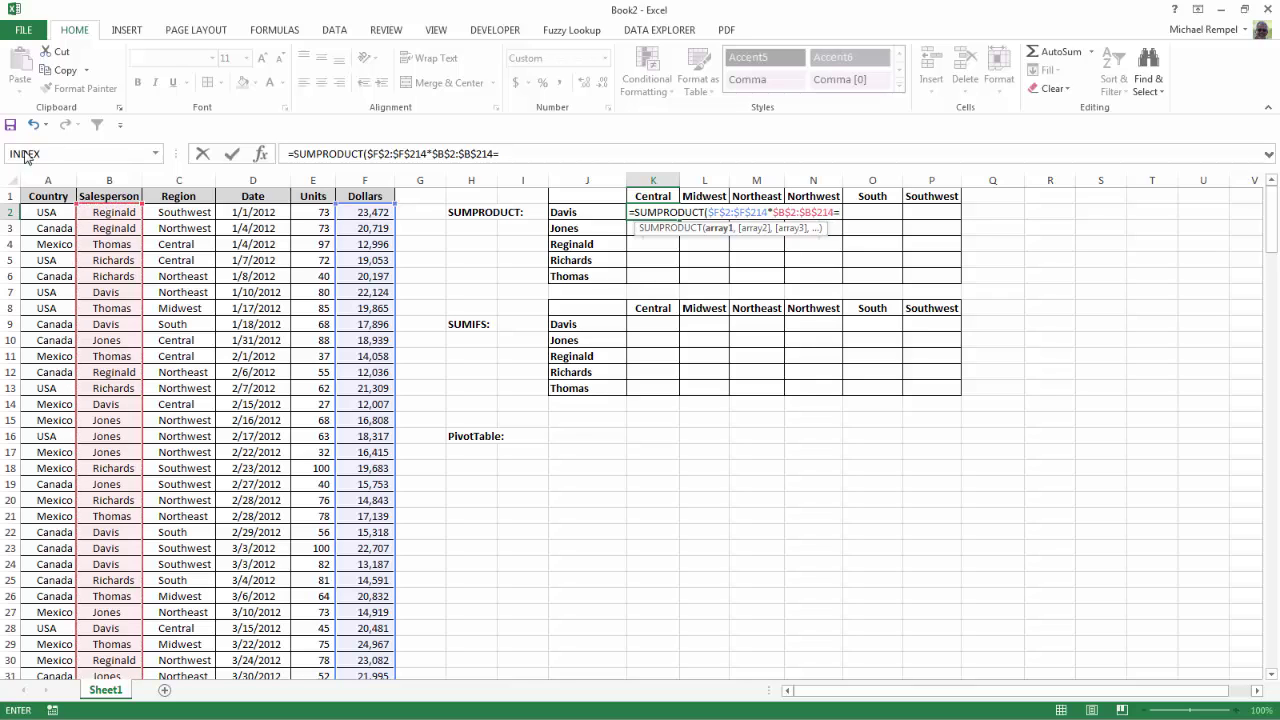
{"action": "left_click", "coordinate": [580, 212]}
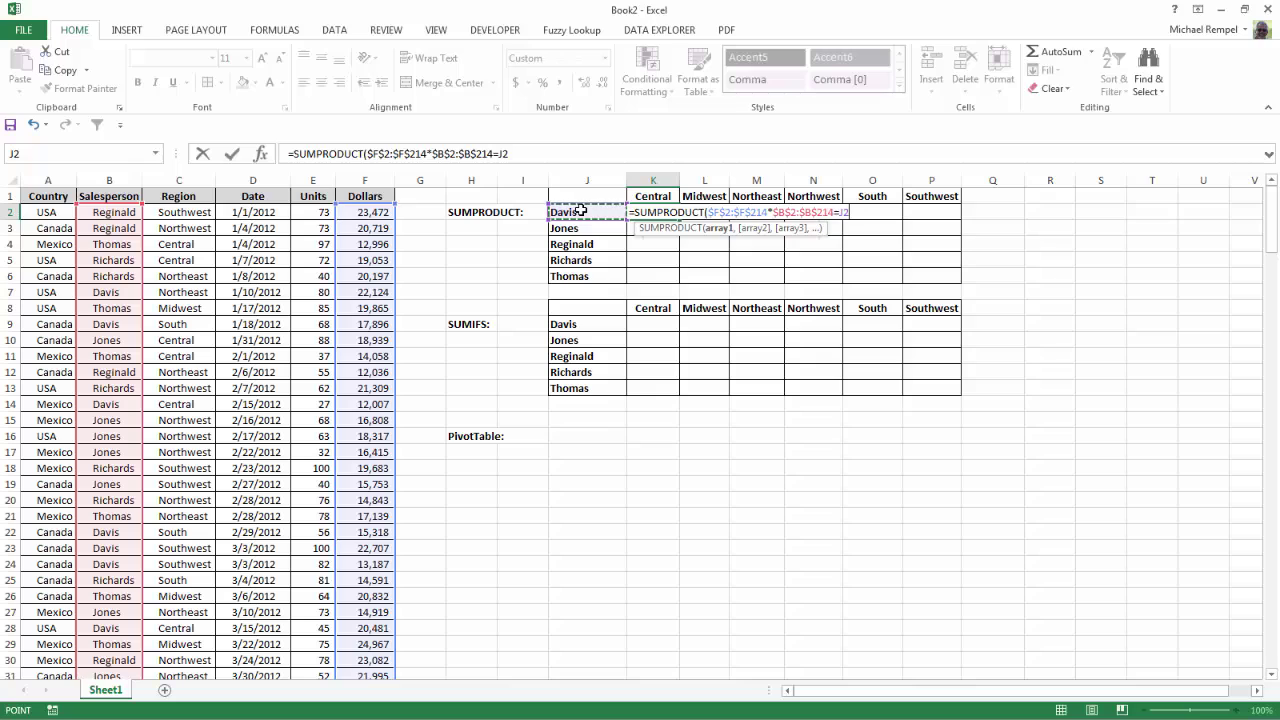
{"action": "key", "text": "F4"}
{"action": "key", "text": "F4"}
{"action": "key", "text": "F4"}
{"action": "type", "text": ")"}
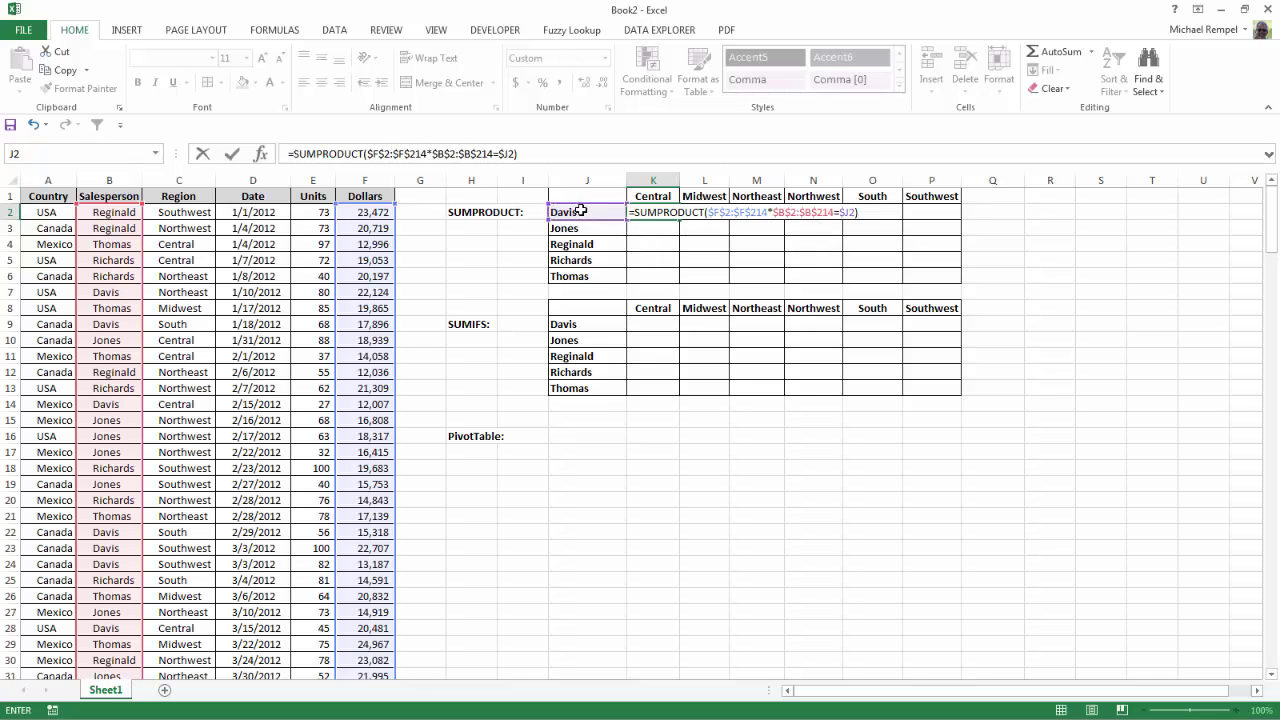
{"action": "left_click", "coordinate": [772, 214]}
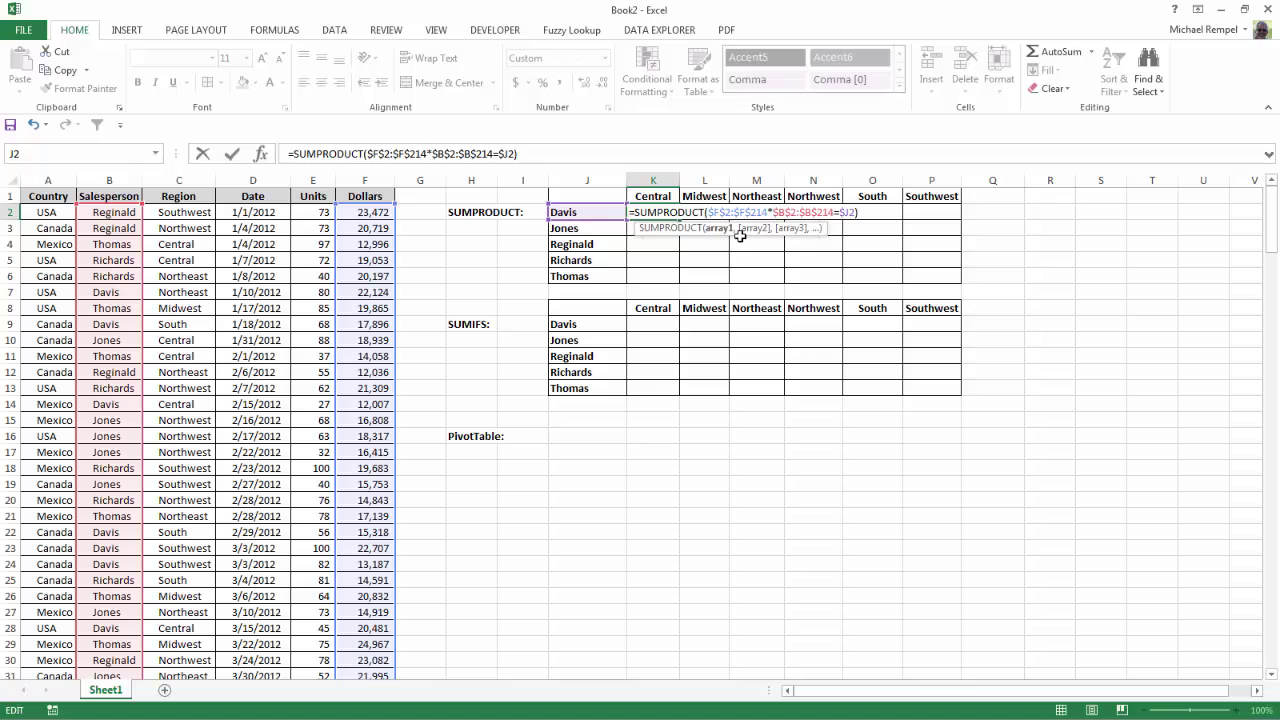
{"action": "type", "text": "("}
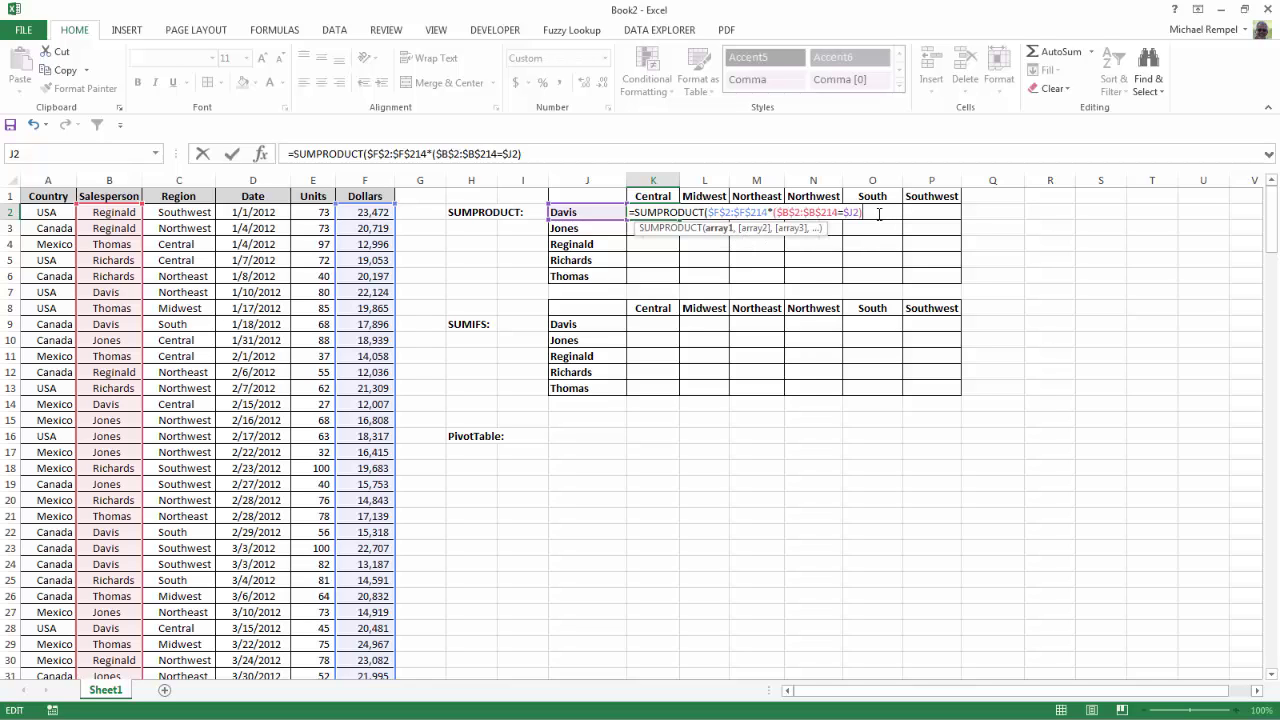
- Multiply by the region condition ($C$2:$C$214=K$1) and complete the SUMPRODUCT formula in K2
{"action": "type", "text": "*("}
{"action": "left_click", "coordinate": [178, 212]}
{"action": "key", "text": "ctrl+shift+Down"}
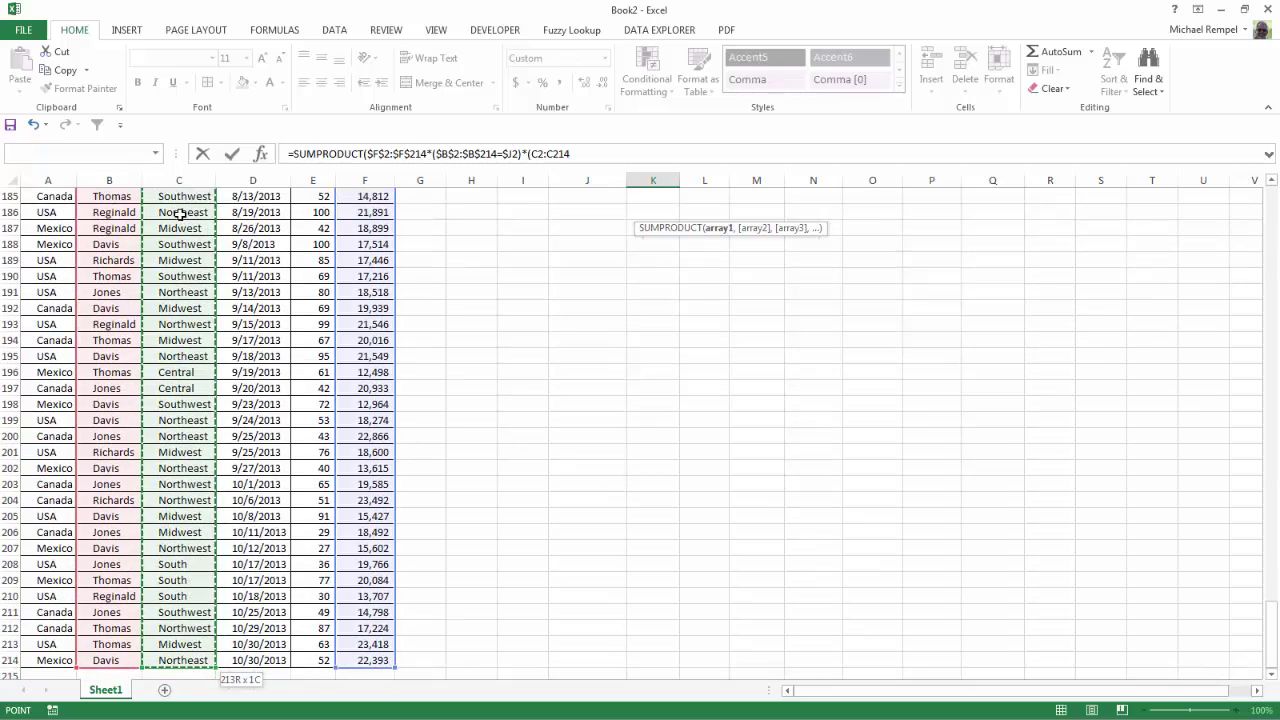
{"action": "key", "text": "F4"}
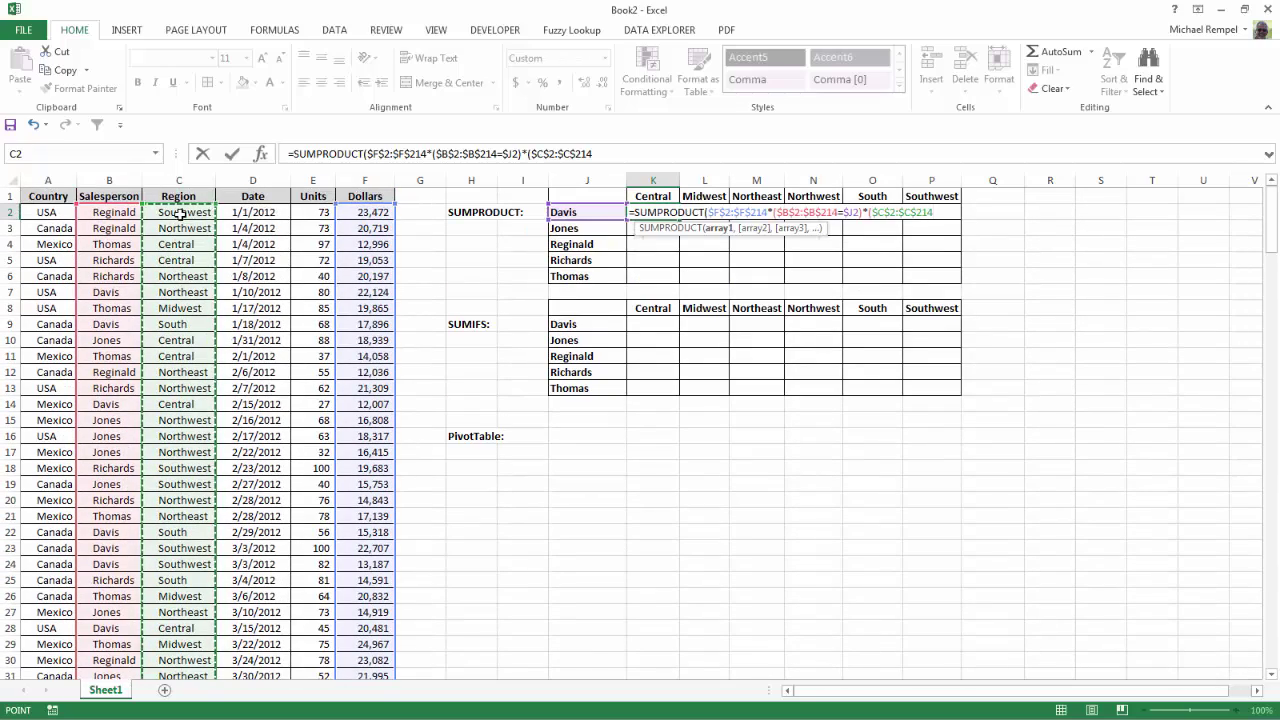
{"action": "type", "text": "="}
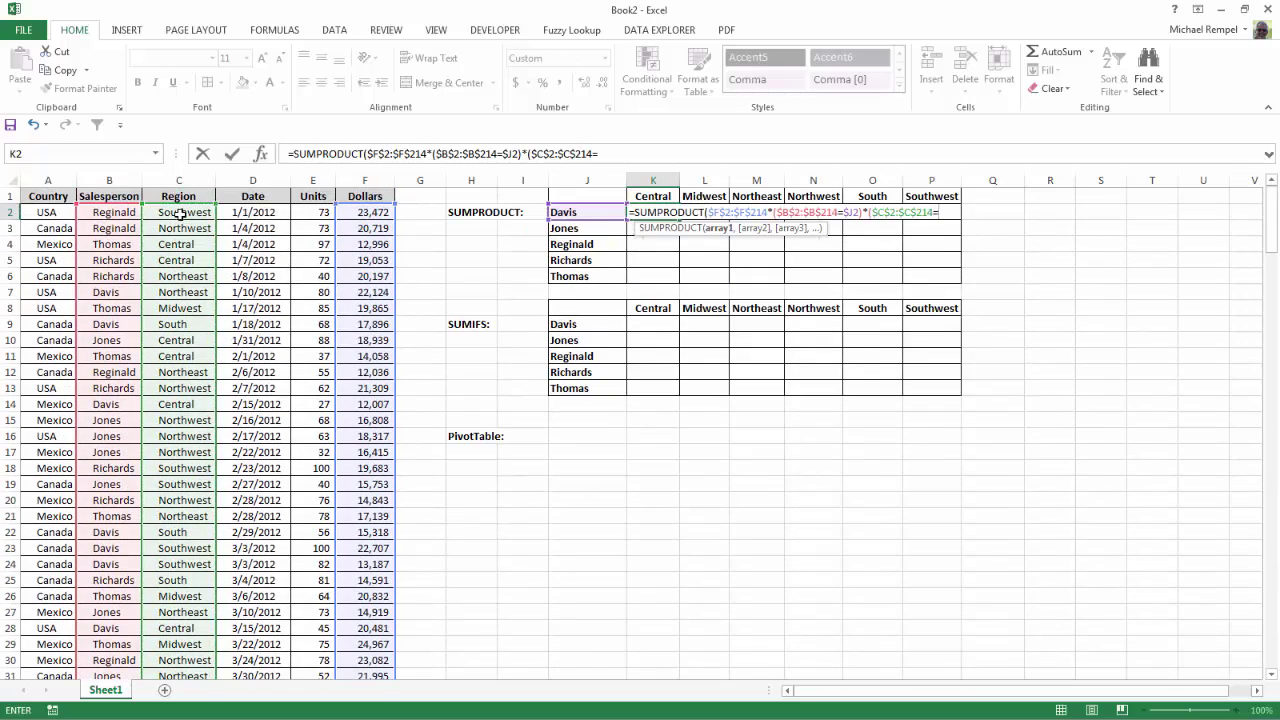
{"action": "left_click", "coordinate": [654, 198]}
{"action": "key", "text": "F4"}
{"action": "key", "text": "F4"}
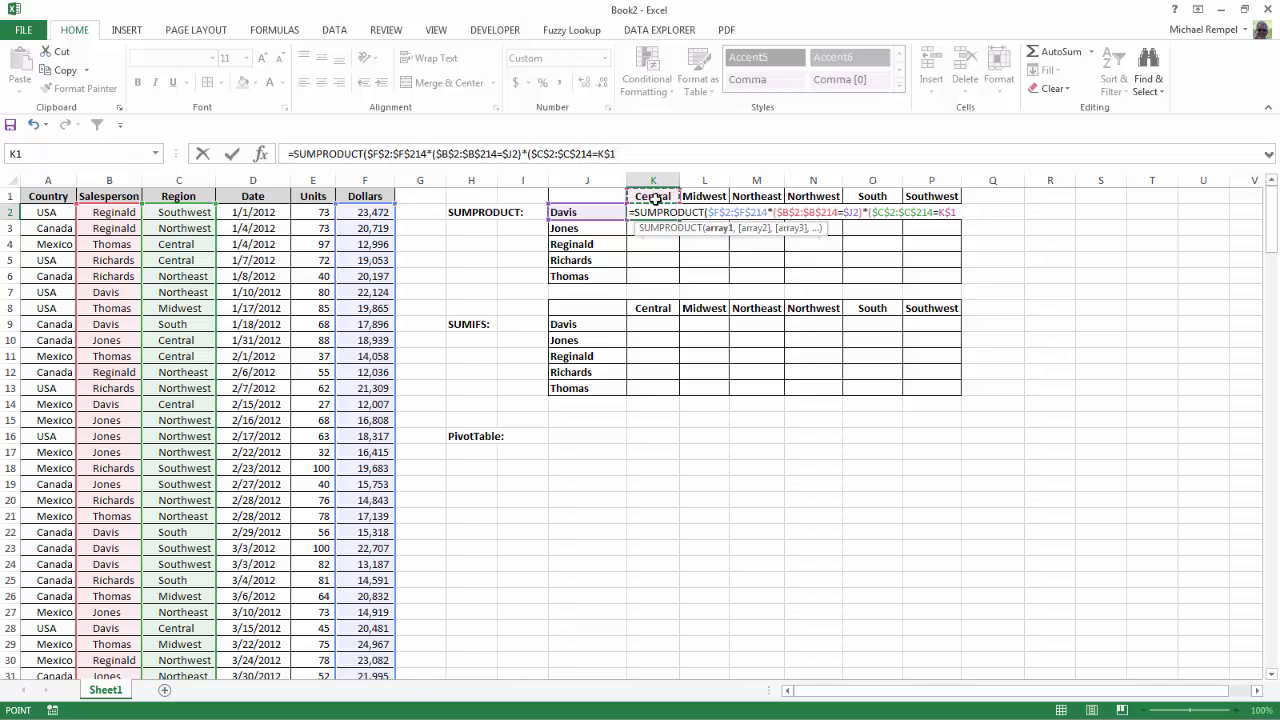
{"action": "type", "text": "))"}
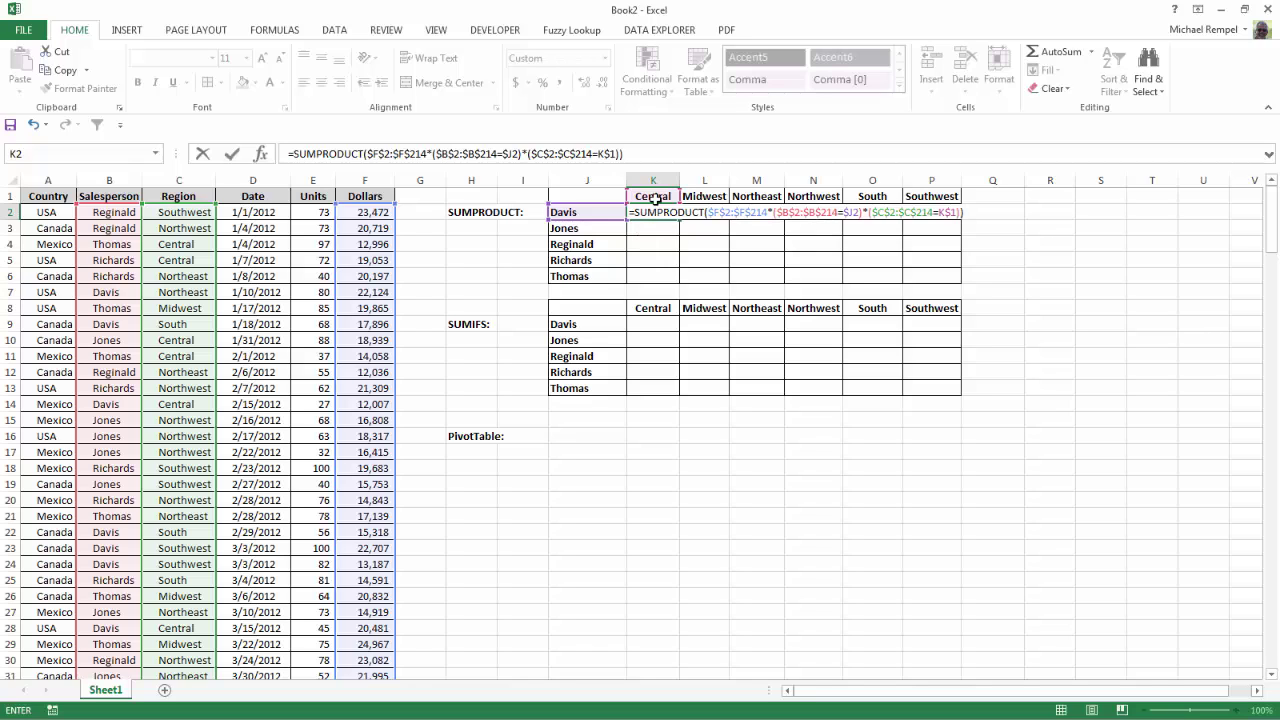
{"action": "key", "text": "Return"}
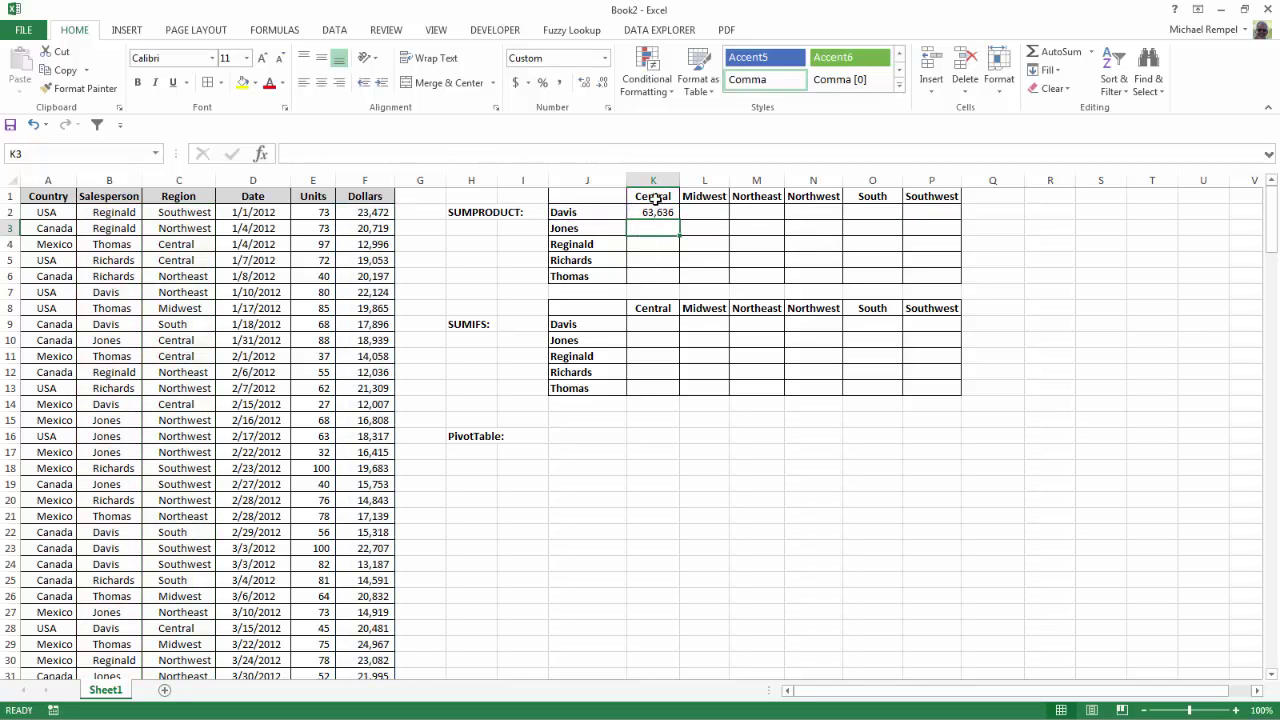
- Fill the K2 formula across the whole SUMPRODUCT table to P6 and inspect the cell references in P6
{"action": "key", "text": "Up"}
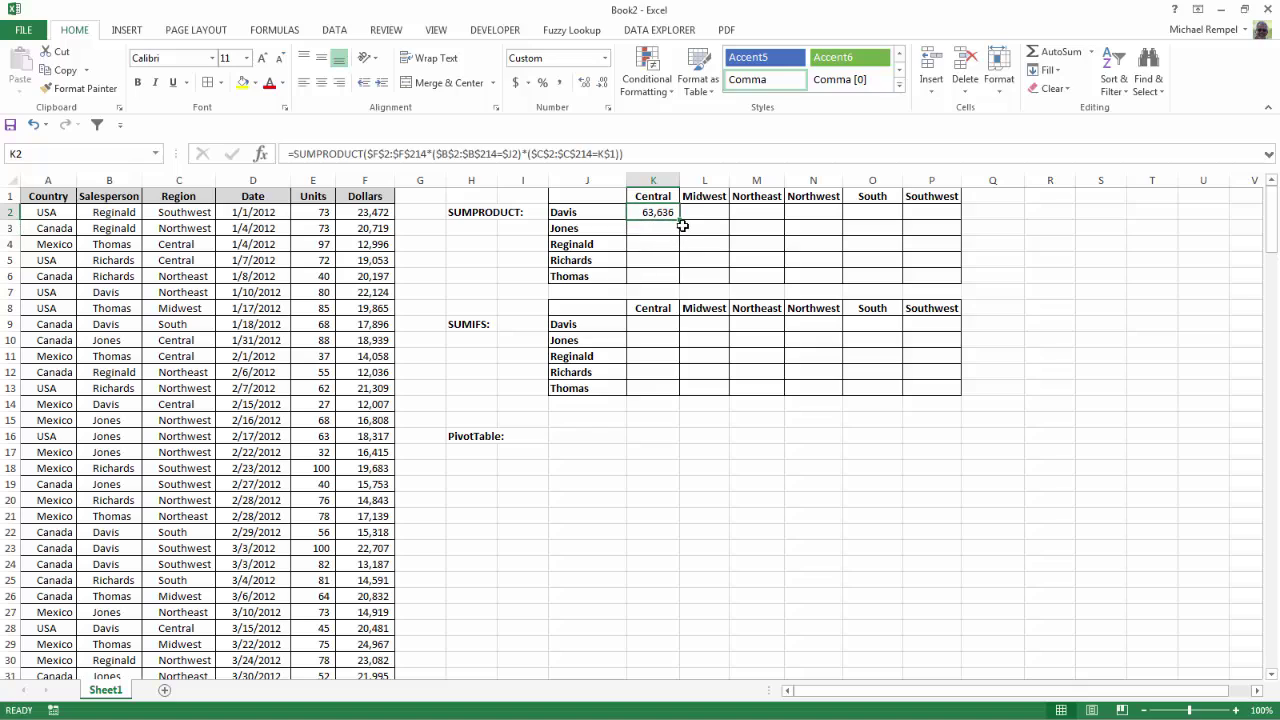
{"action": "left_click_drag", "start_coordinate": [679, 219], "coordinate": [967, 284]}
{"action": "left_click", "coordinate": [930, 275]}
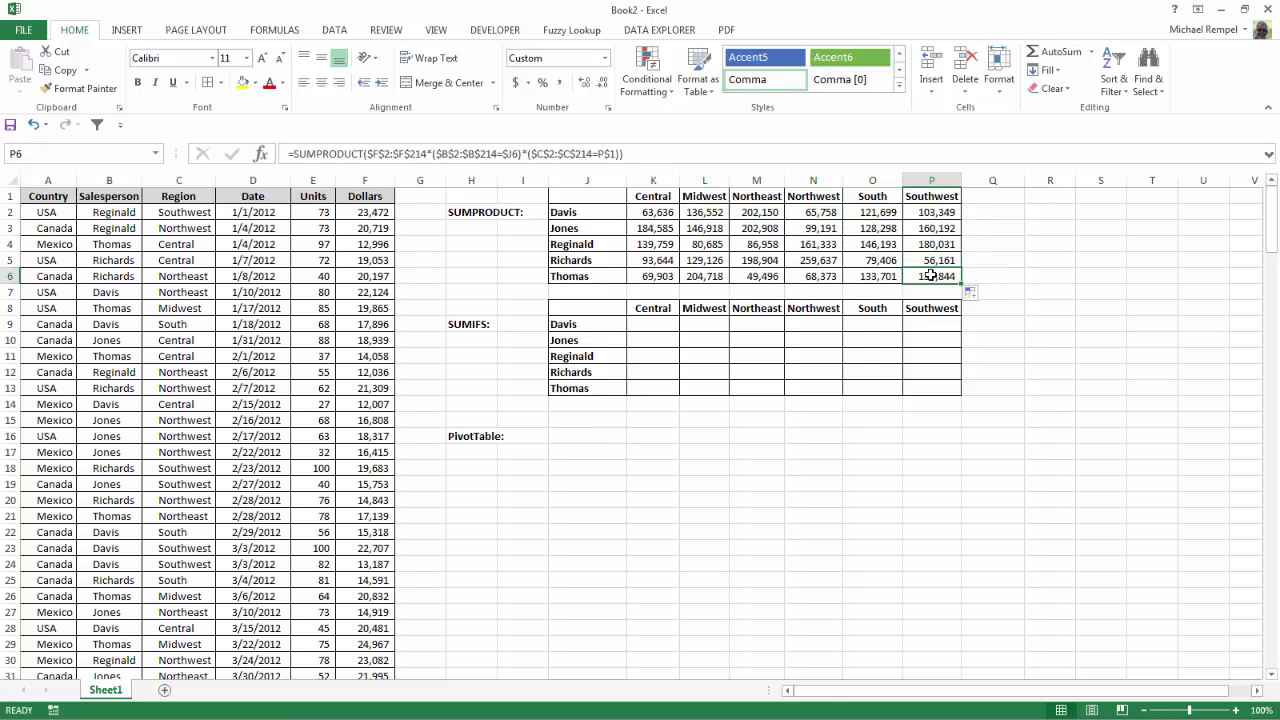
{"action": "double_click", "coordinate": [930, 275]}
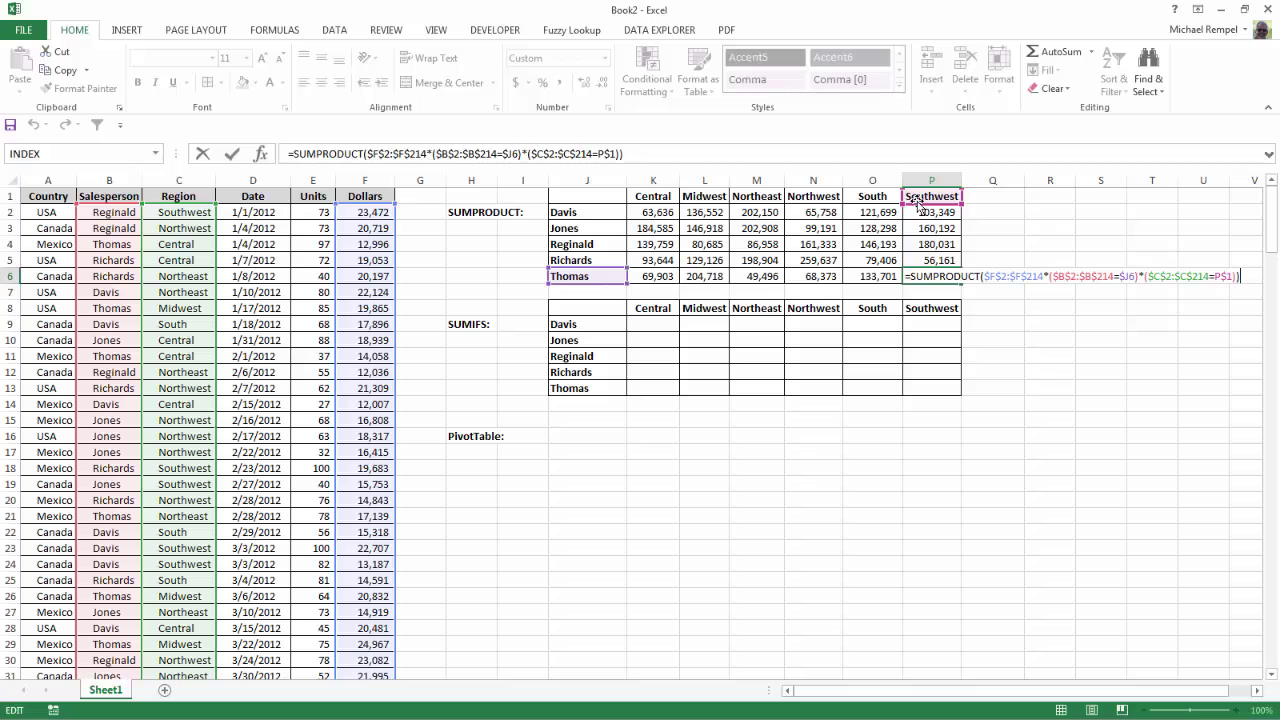
{"action": "key", "text": "Escape"}
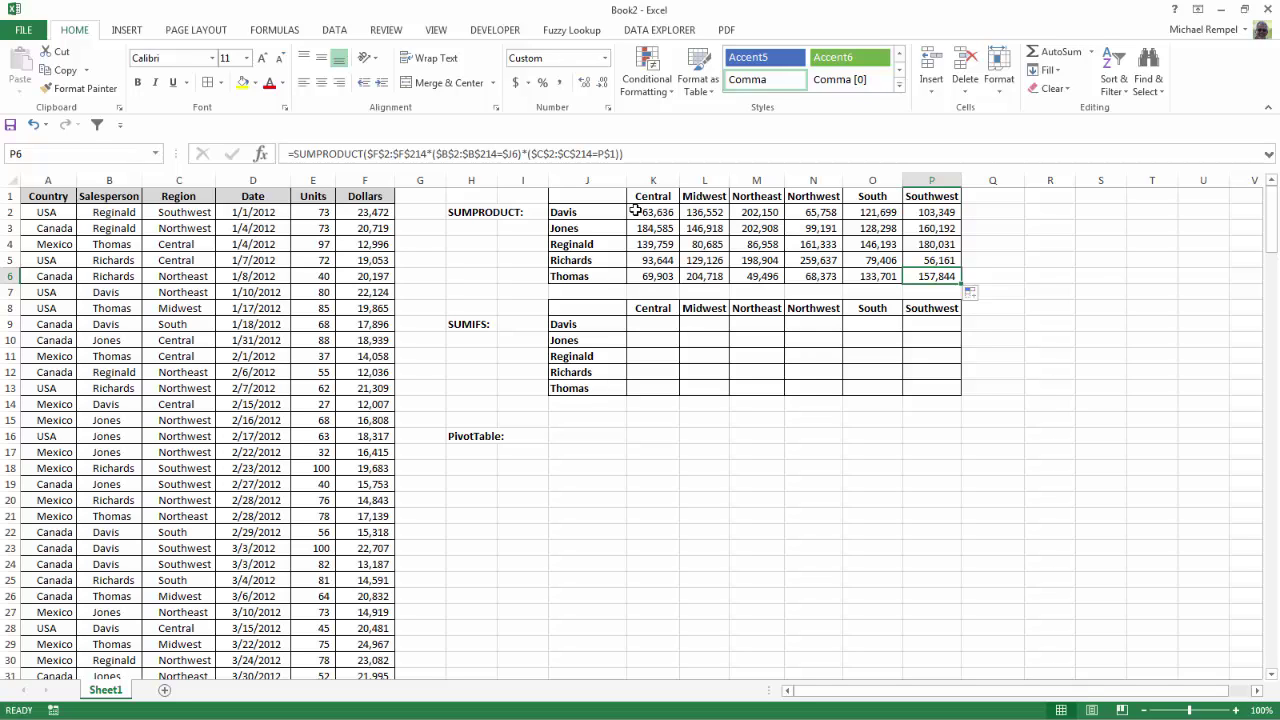
- Start a SUMIFS formula in K9 with the Dollars data $F$2:$F$214 as the absolute sum range
{"action": "left_click", "coordinate": [653, 322]}
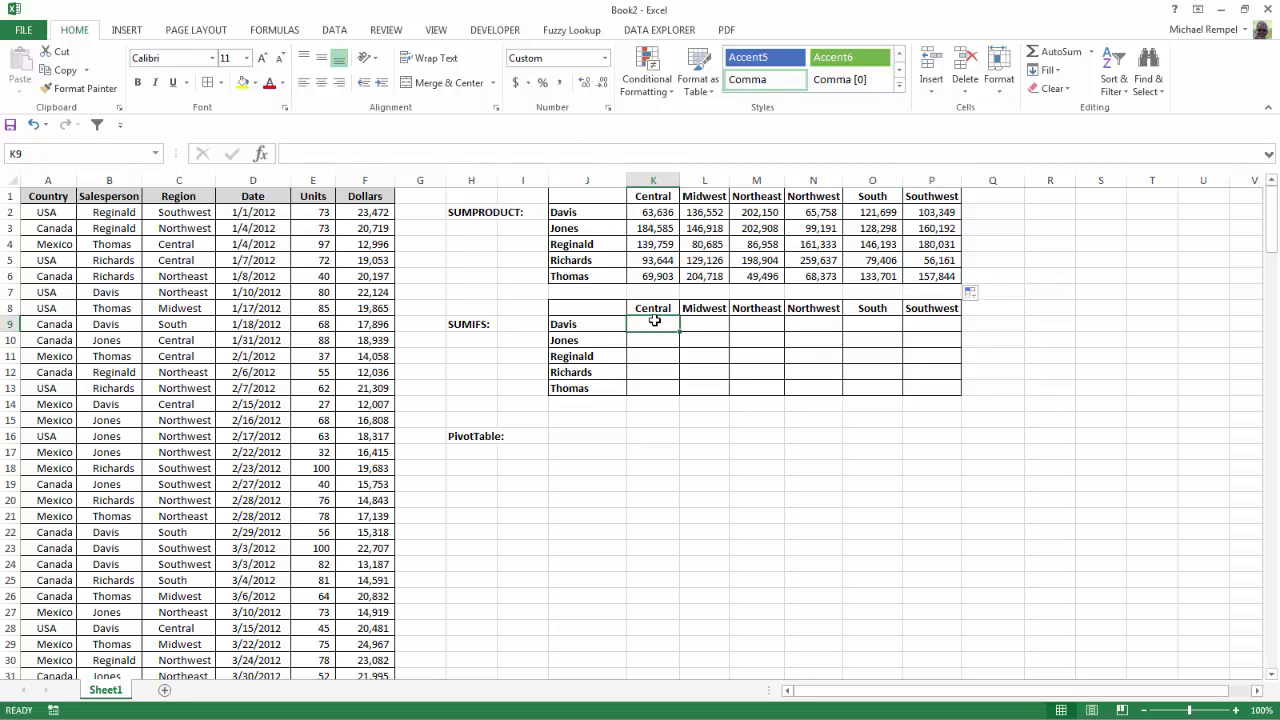
{"action": "type", "text": "=sum"}
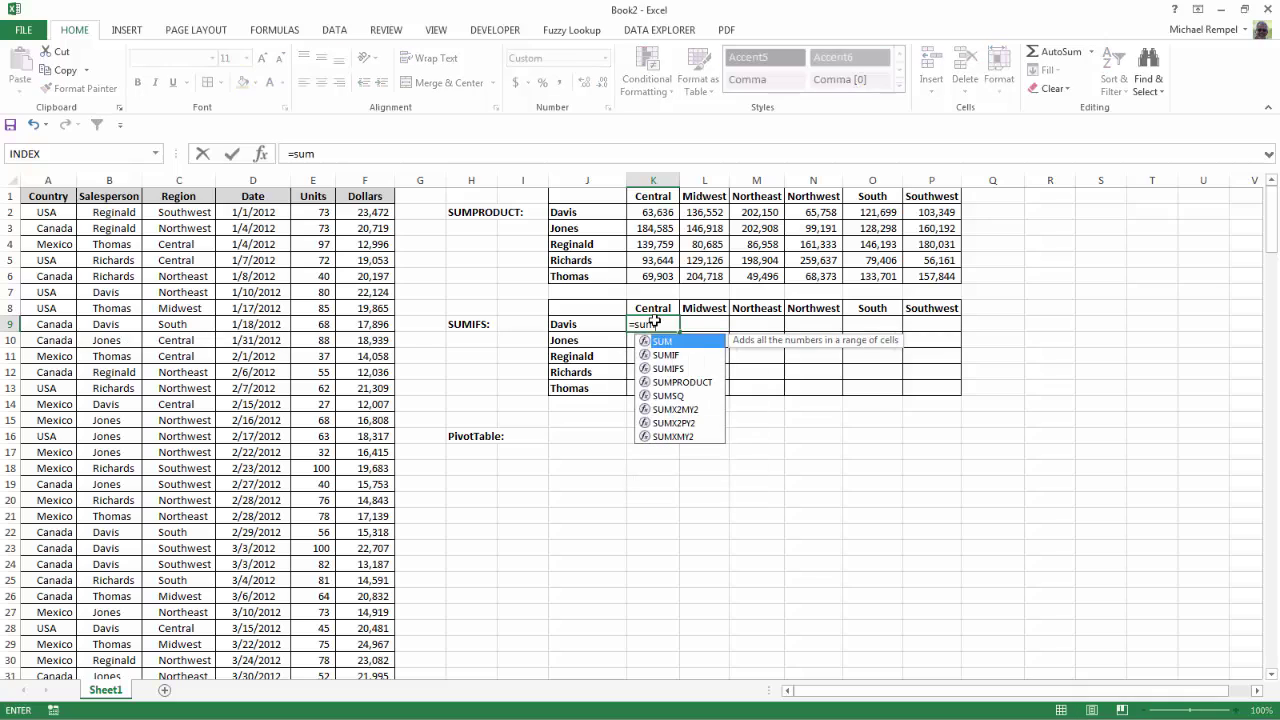
{"action": "key", "text": "Down"}
{"action": "key", "text": "Down"}
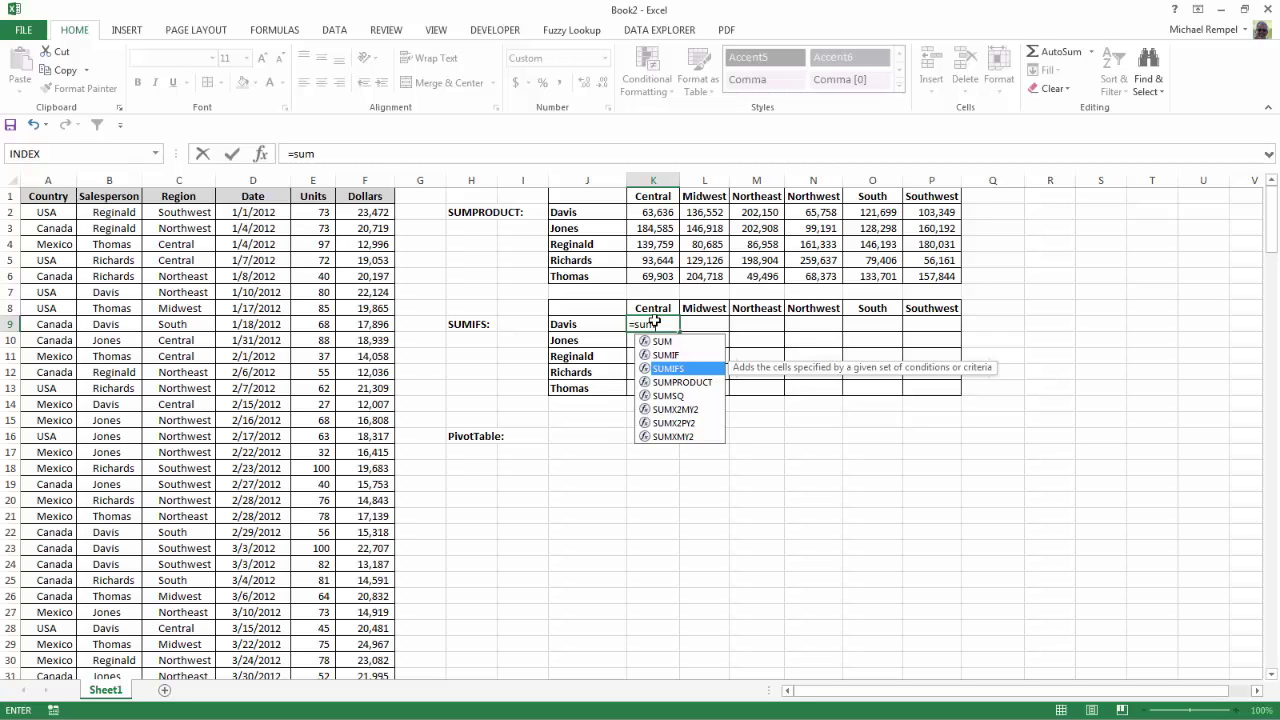
{"action": "key", "text": "Tab"}
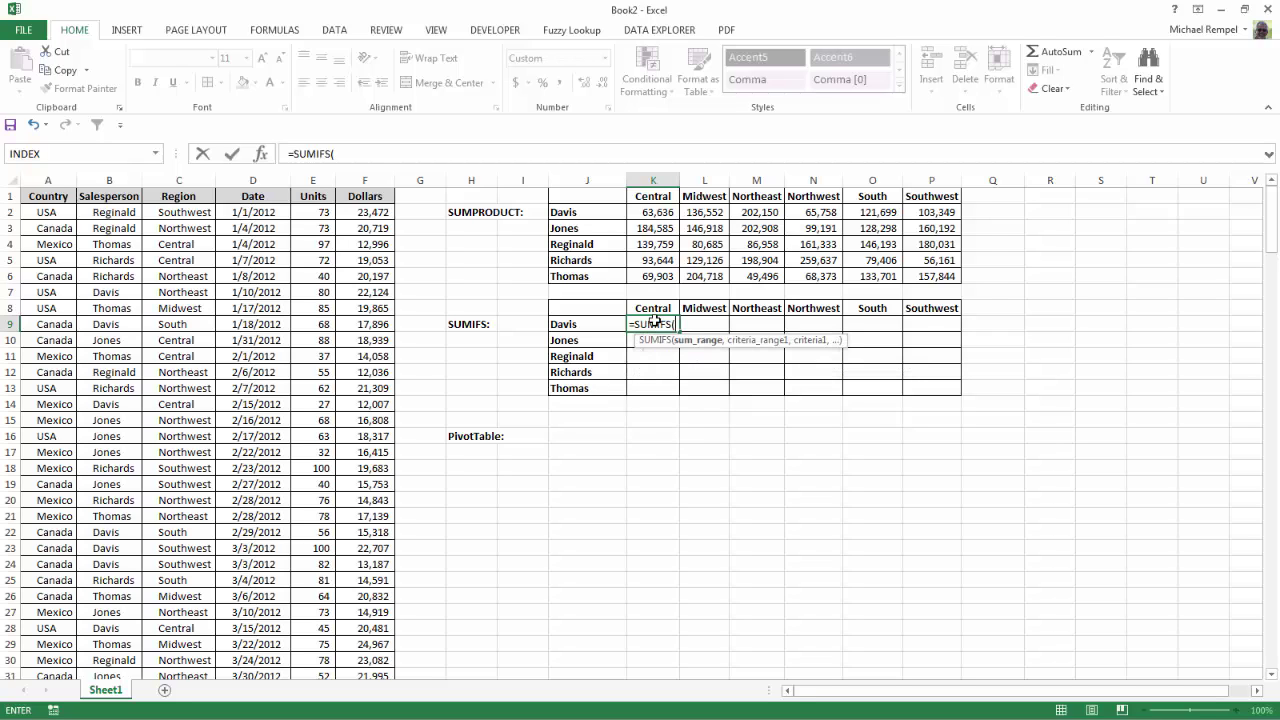
{"action": "left_click", "coordinate": [372, 209]}
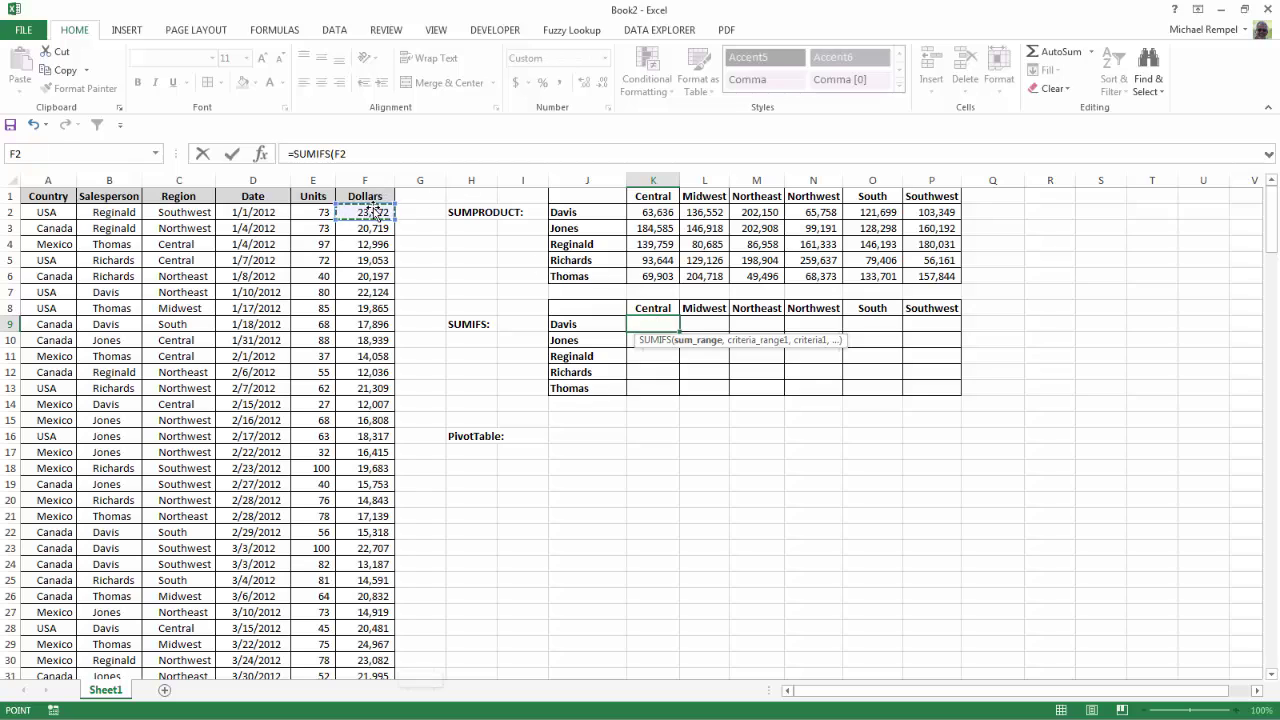
{"action": "key", "text": "ctrl+shift+Down"}
{"action": "key", "text": "F4"}
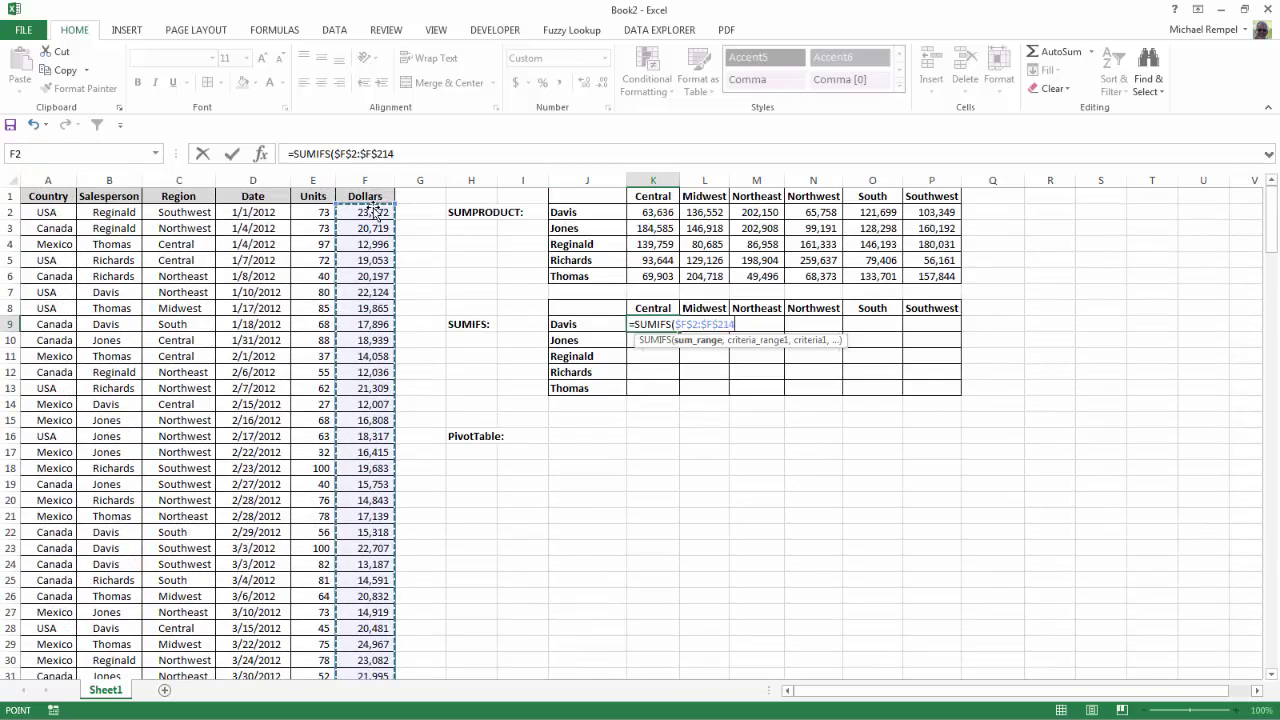
- Add the Salesperson range $B$2:$B$214 as the first criteria range in the K9 SUMIFS formula, with $J9 as its criterion
{"action": "type", "text": ","}
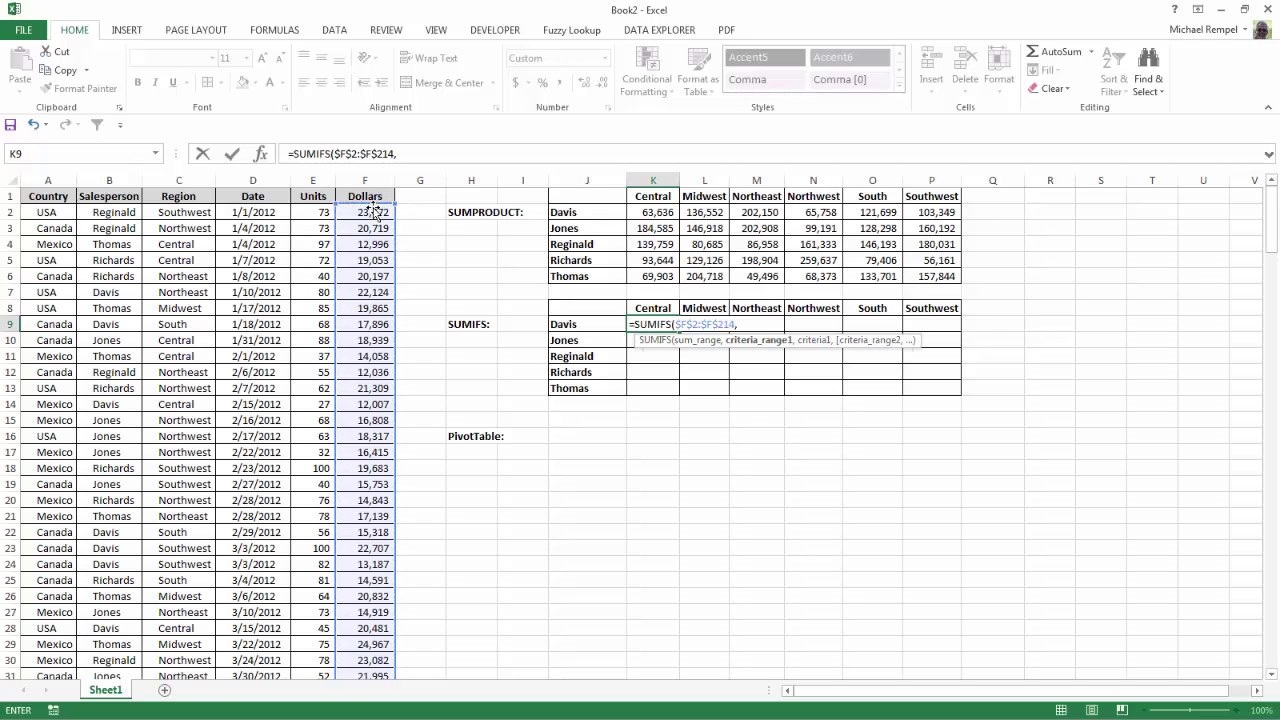
{"action": "left_click", "coordinate": [103, 212]}
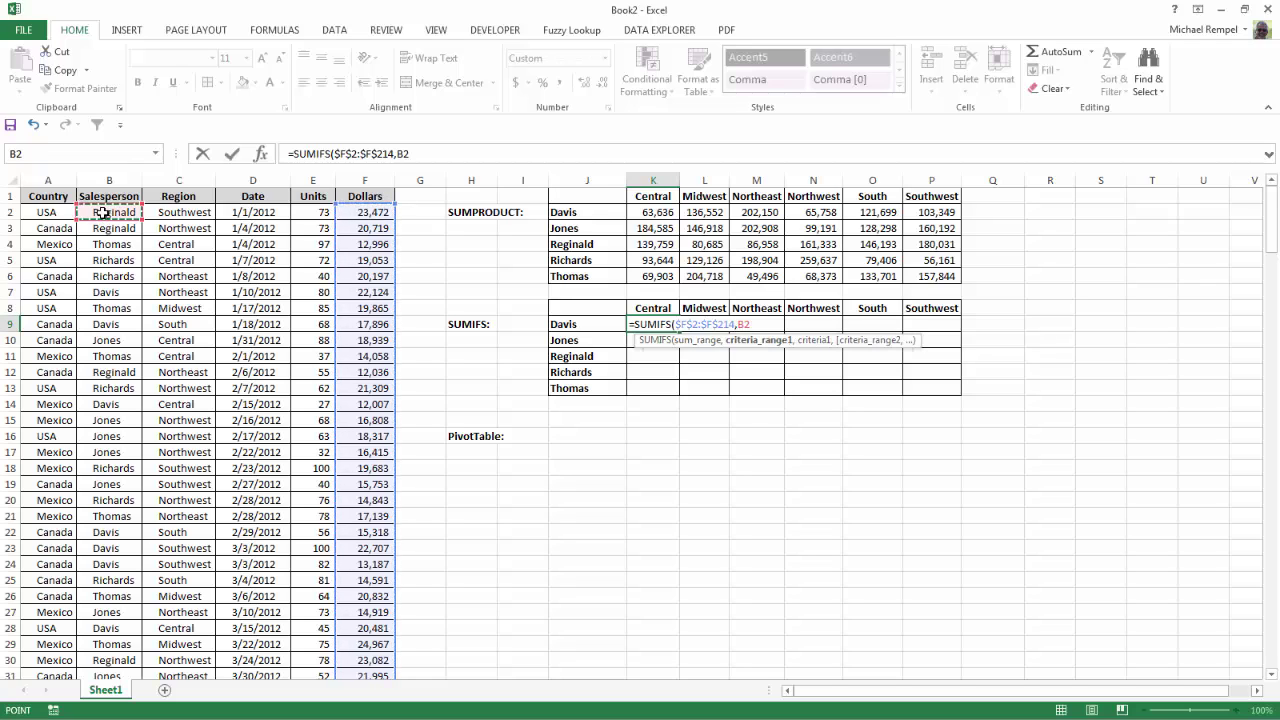
{"action": "key", "text": "ctrl+shift+Down"}
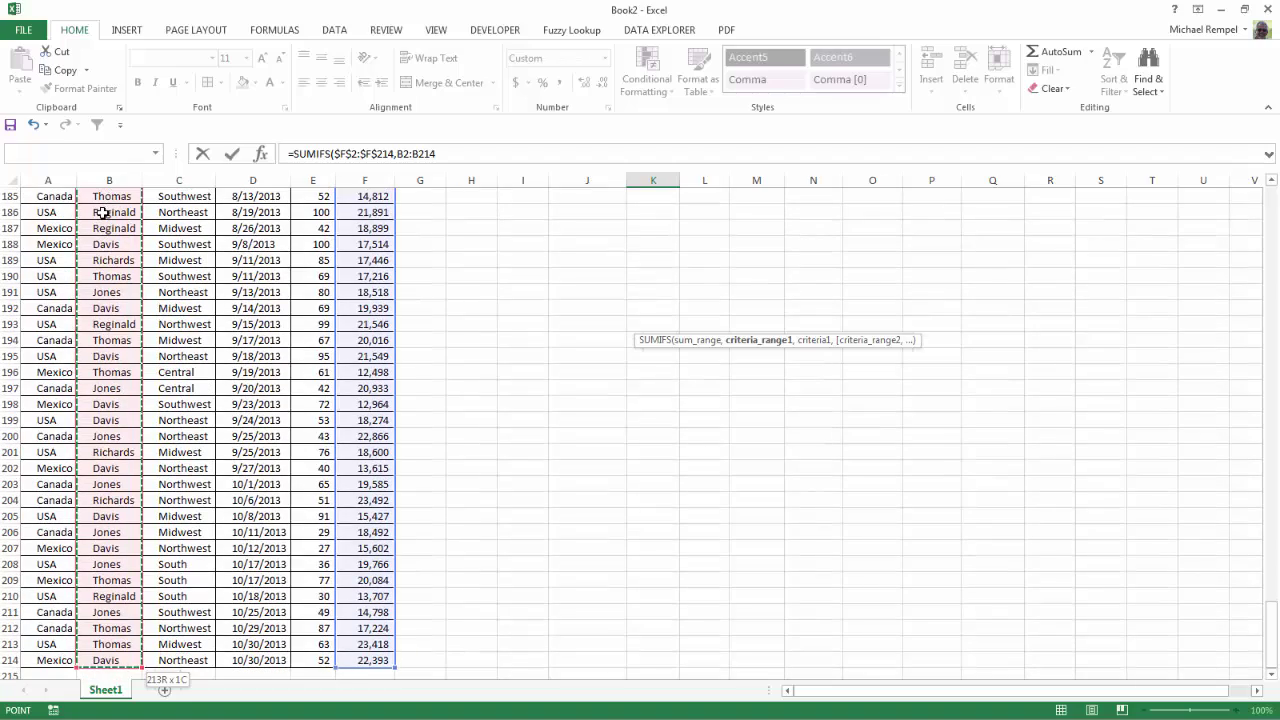
{"action": "key", "text": "F4"}
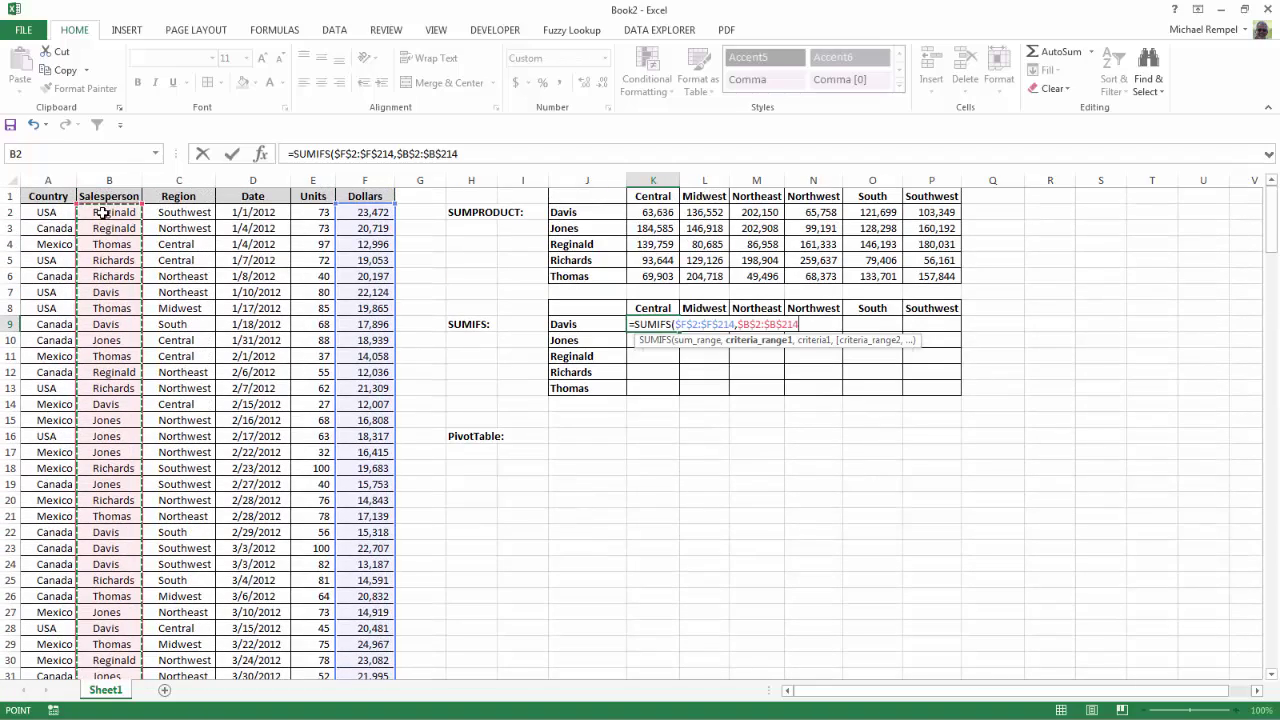
{"action": "type", "text": ","}
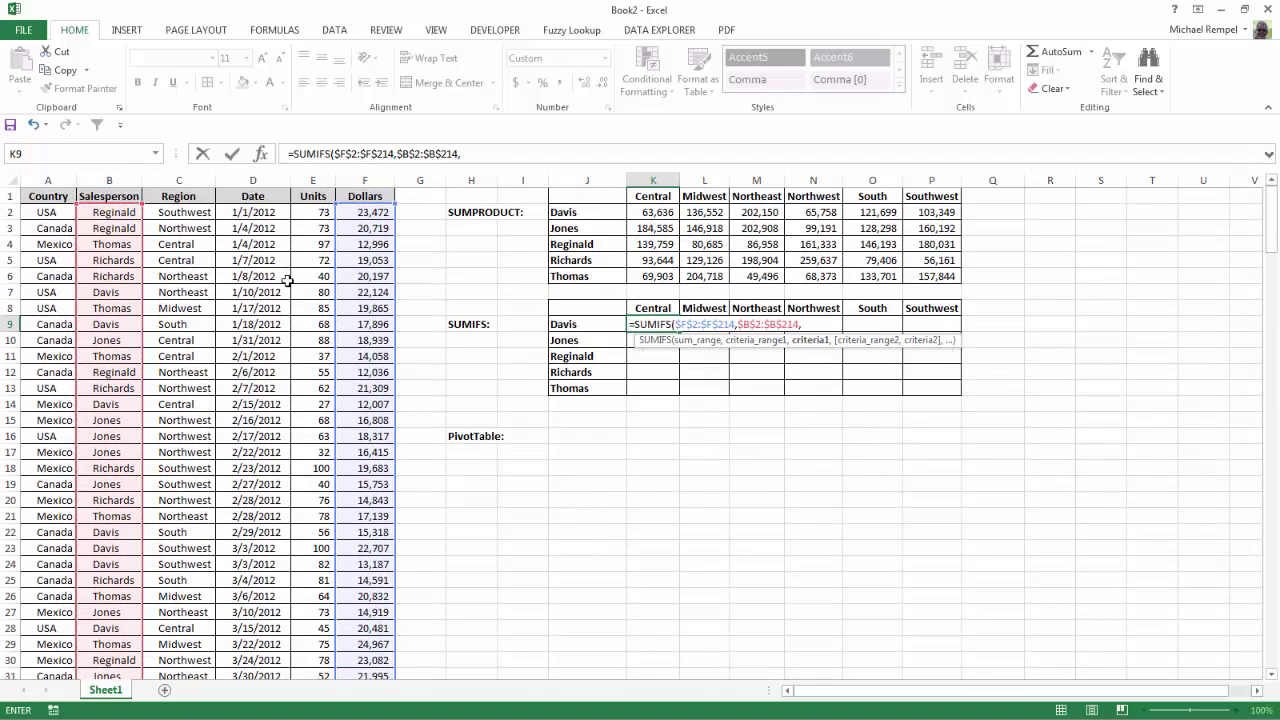
{"action": "left_click", "coordinate": [580, 324]}
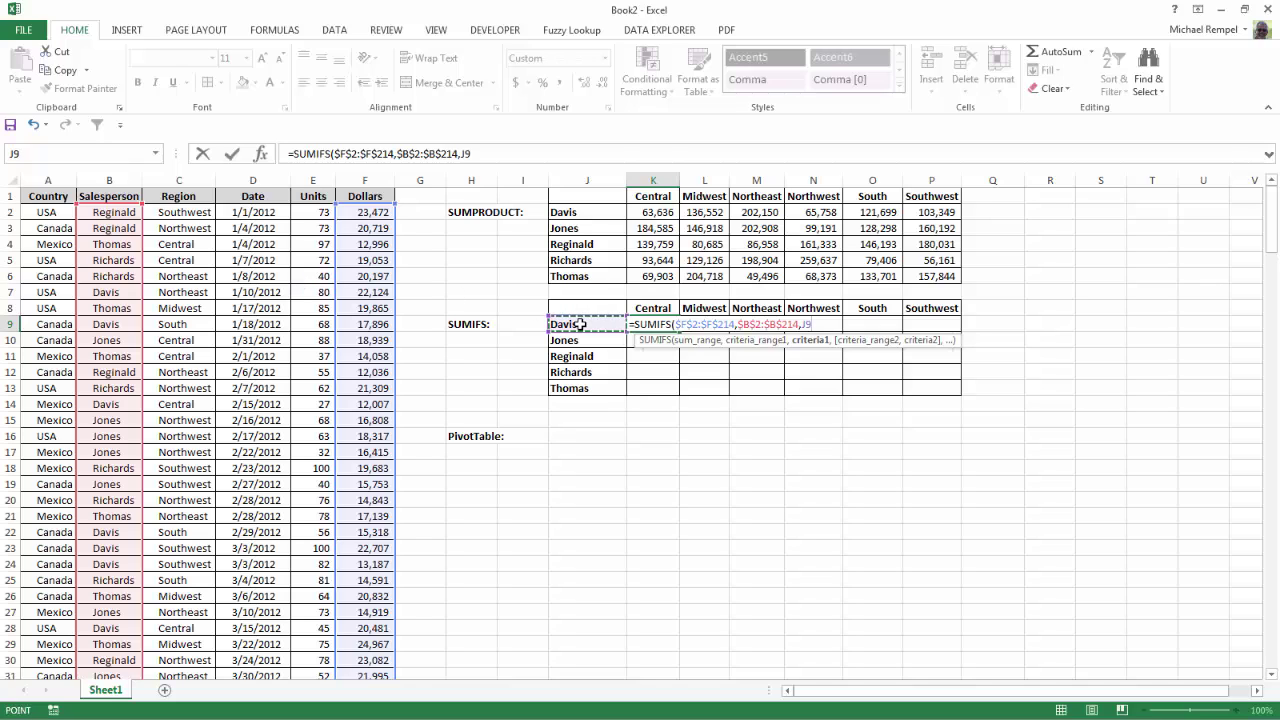
{"action": "key", "text": "F4"}
{"action": "key", "text": "F4"}
{"action": "key", "text": "F4"}
- Add the Region range $C$2:$C$214 with criterion K$8 as the second condition and complete the SUMIFS formula in K9
{"action": "type", "text": ","}
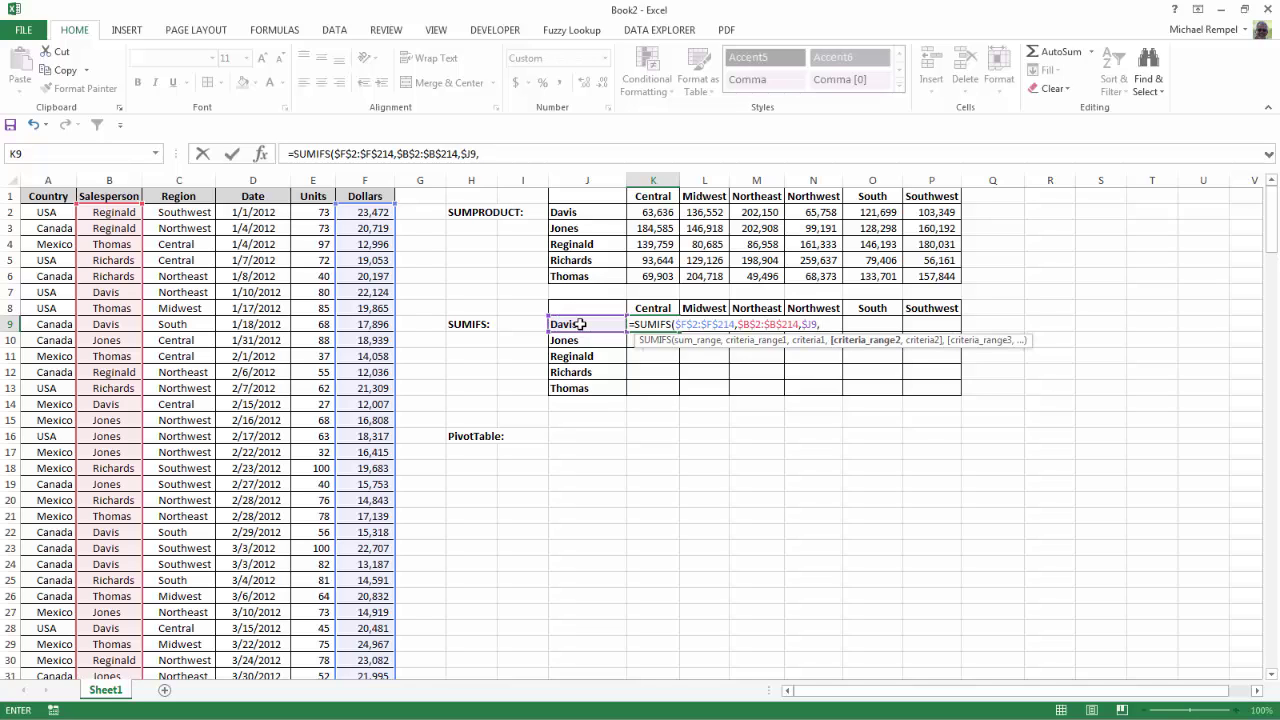
{"action": "left_click", "coordinate": [195, 212]}
{"action": "key", "text": "ctrl+shift+Down"}
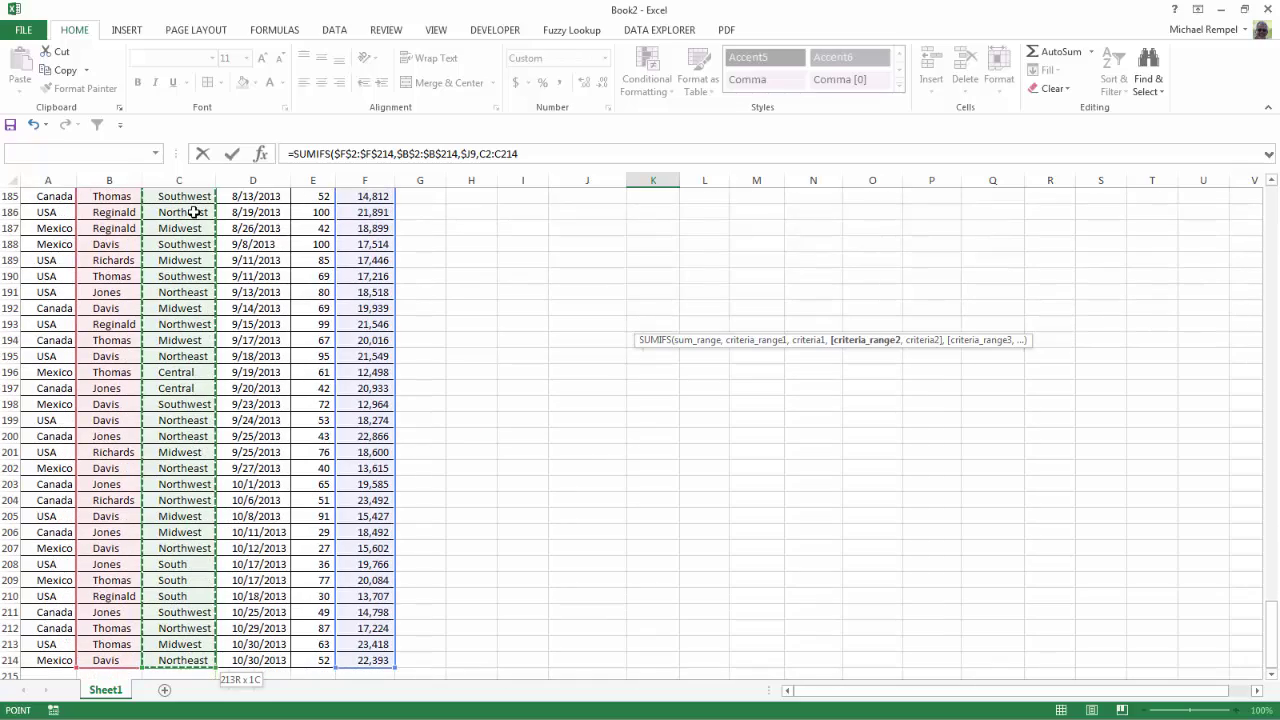
{"action": "key", "text": "F4"}
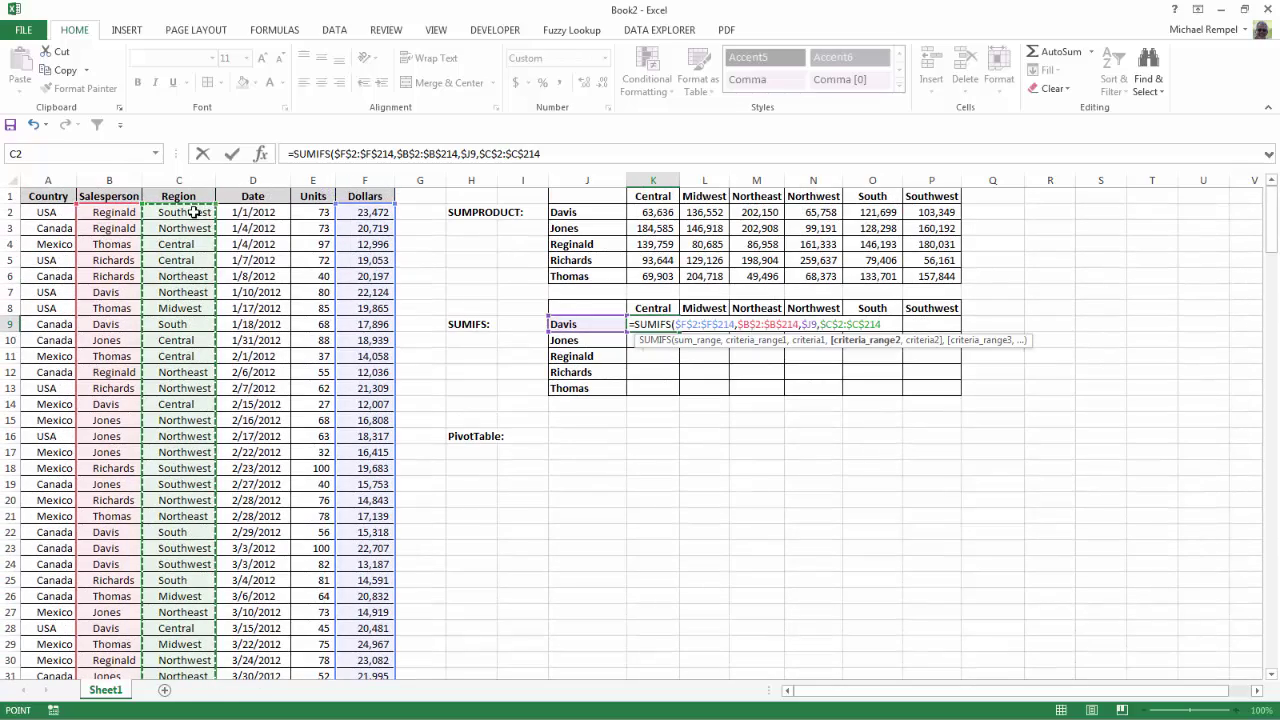
{"action": "type", "text": ","}
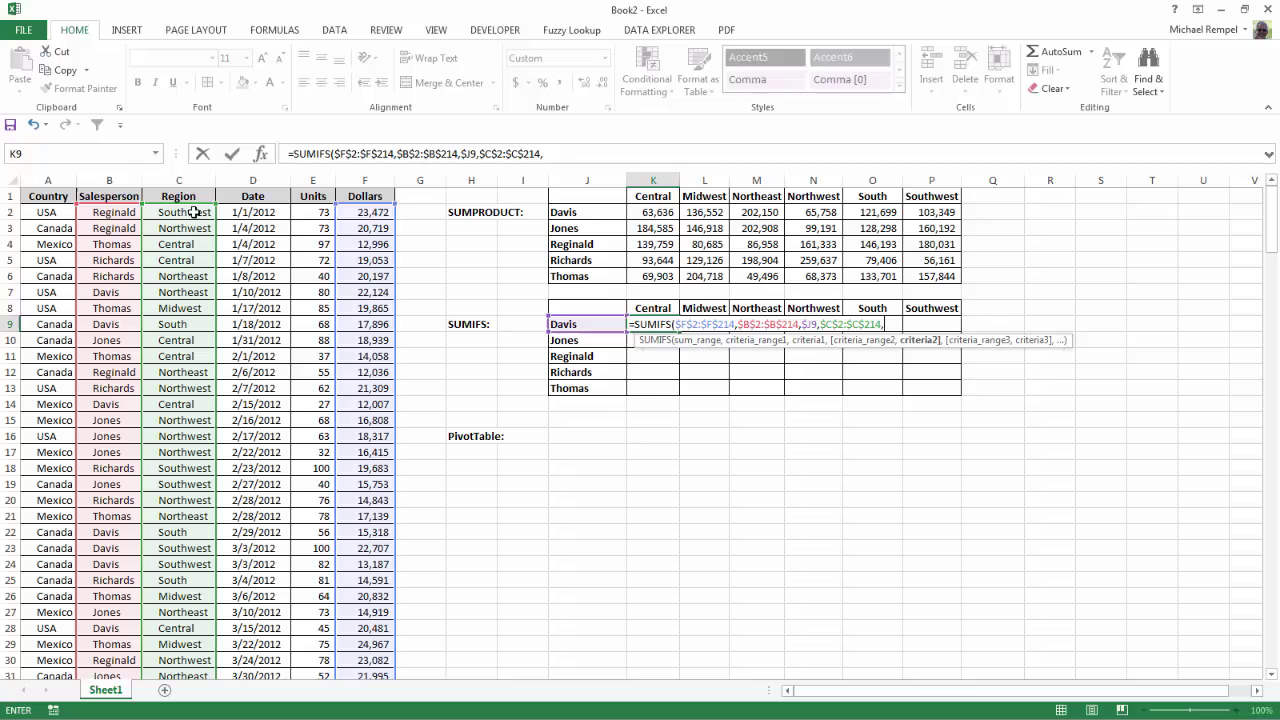
{"action": "left_click", "coordinate": [652, 308]}
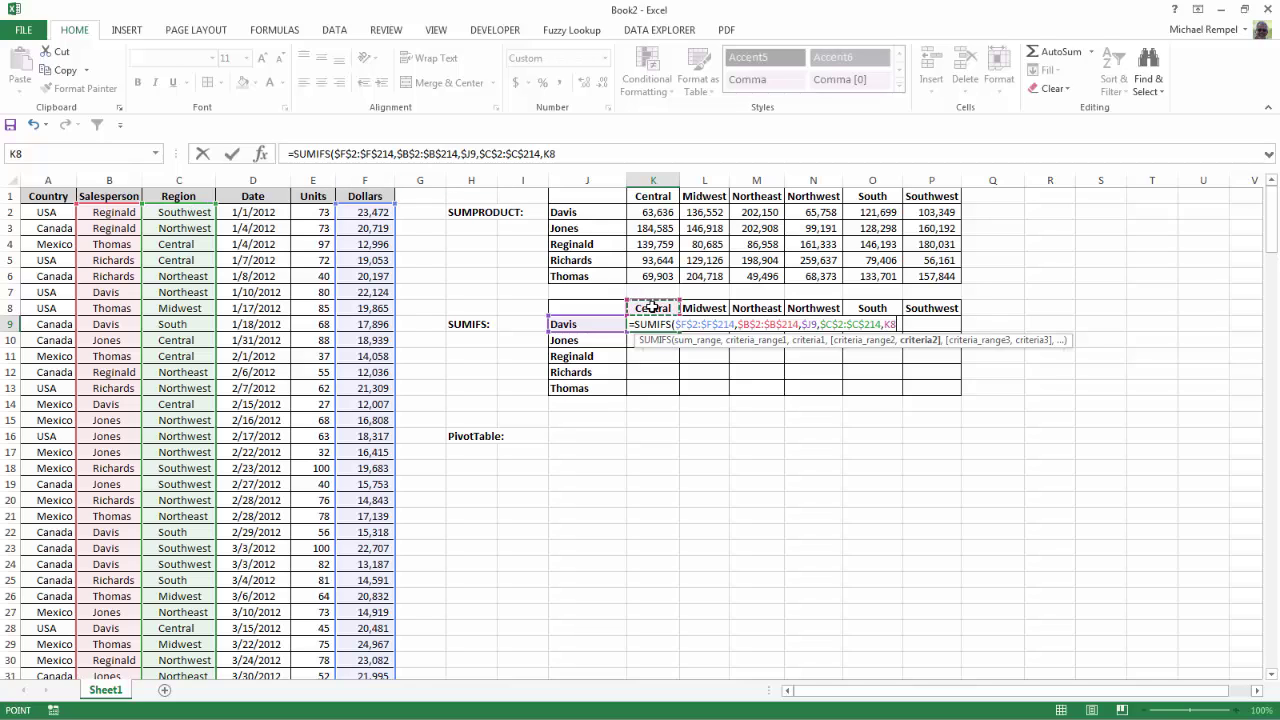
{"action": "key", "text": "F4"}
{"action": "key", "text": "F4"}
{"action": "type", "text": ")"}
{"action": "key", "text": "ctrl+Return"}
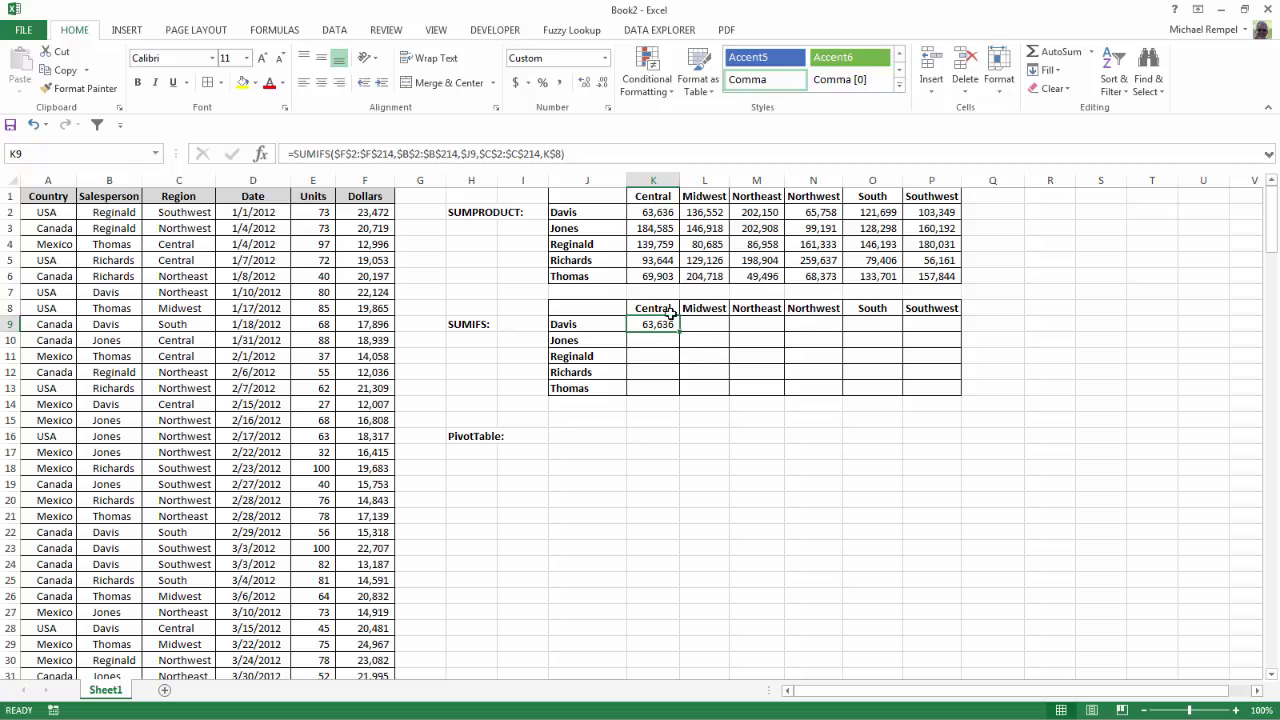
- Fill the K9 formula across the whole SUMIFS table to P13 and inspect the copied formula in N11
{"action": "left_click_drag", "start_coordinate": [679, 330], "coordinate": [966, 398]}
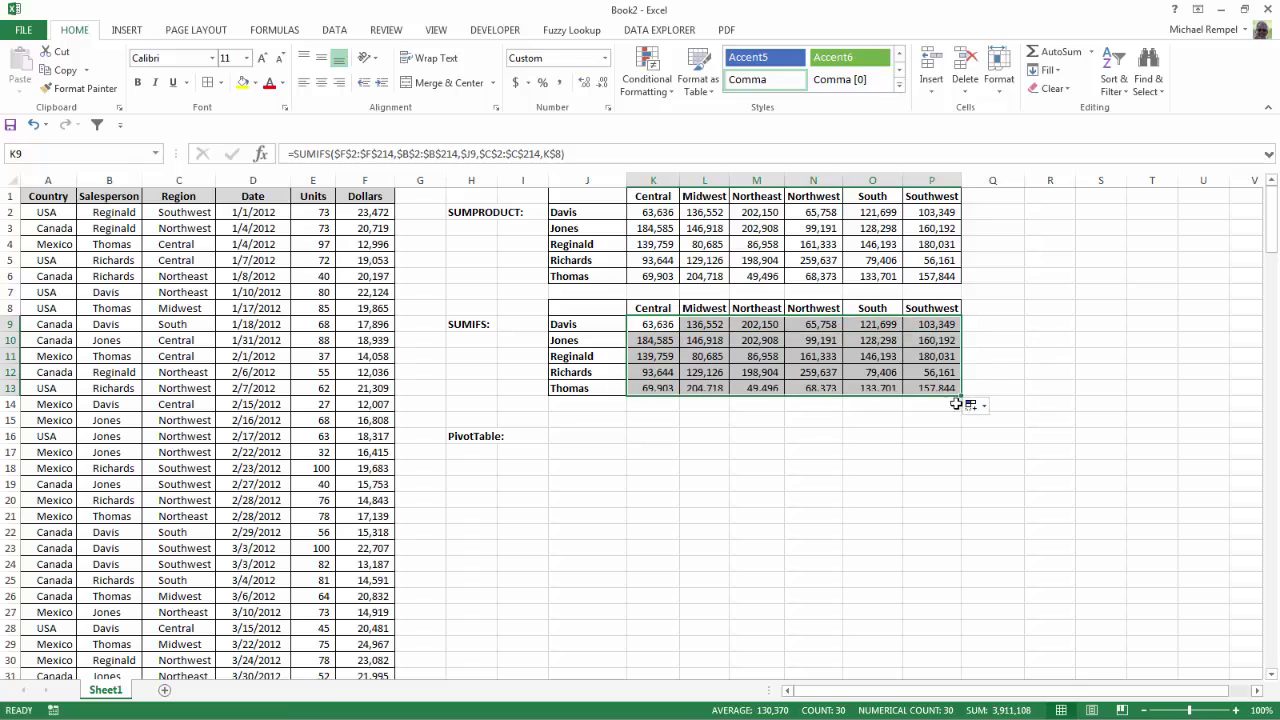
{"action": "left_click", "coordinate": [806, 358]}
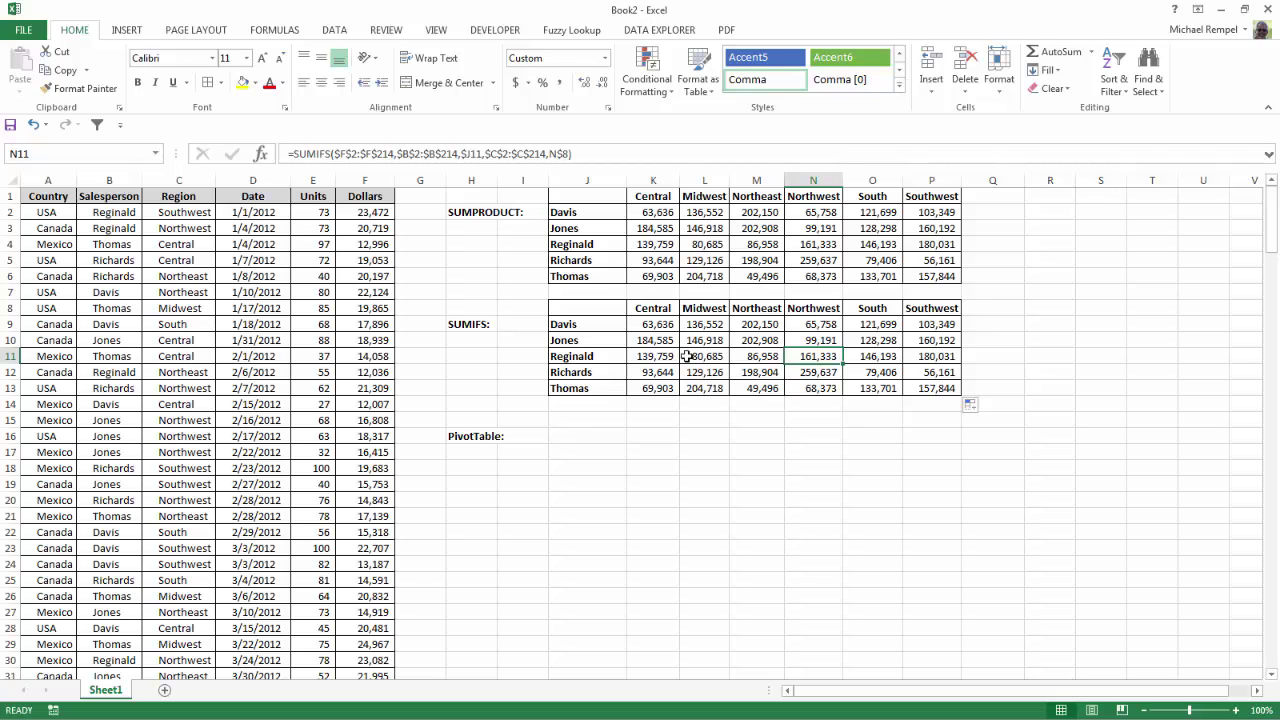
- Create a PivotTable from the data in A1:F214, placed on the existing worksheet at cell J15
{"action": "left_click", "coordinate": [163, 342]}
{"action": "left_click", "coordinate": [127, 30]}
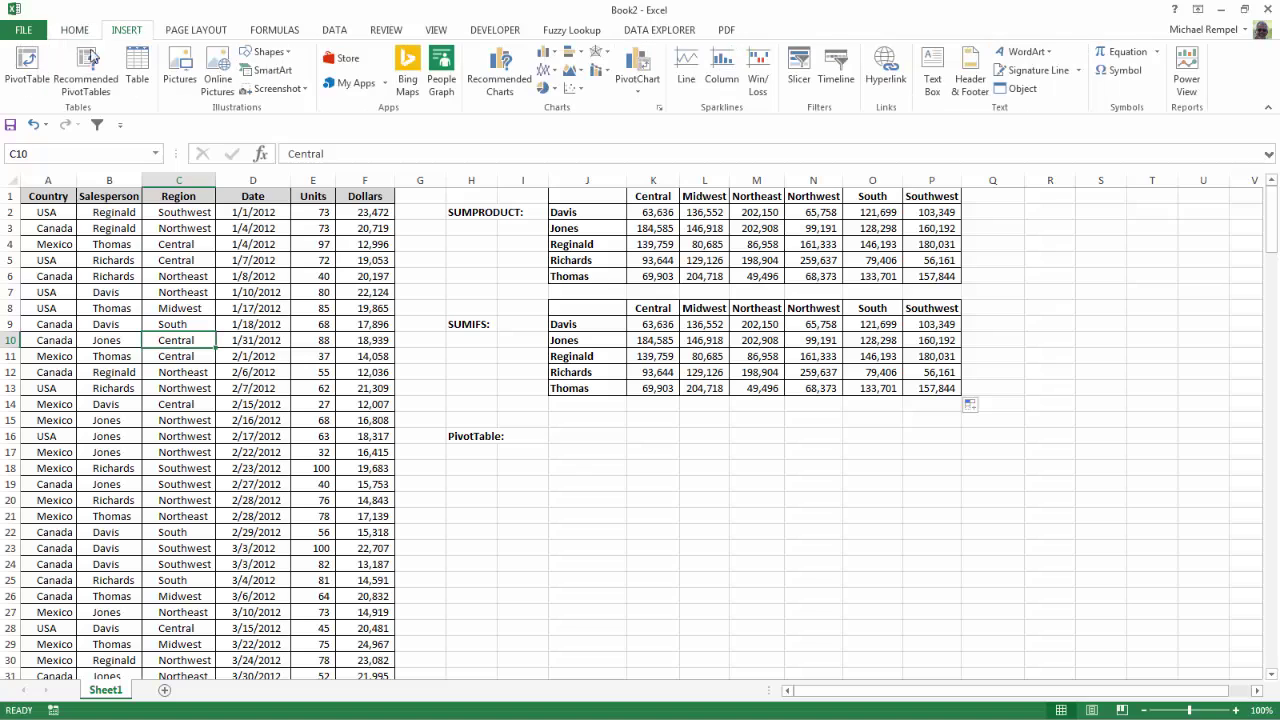
{"action": "left_click", "coordinate": [27, 68]}
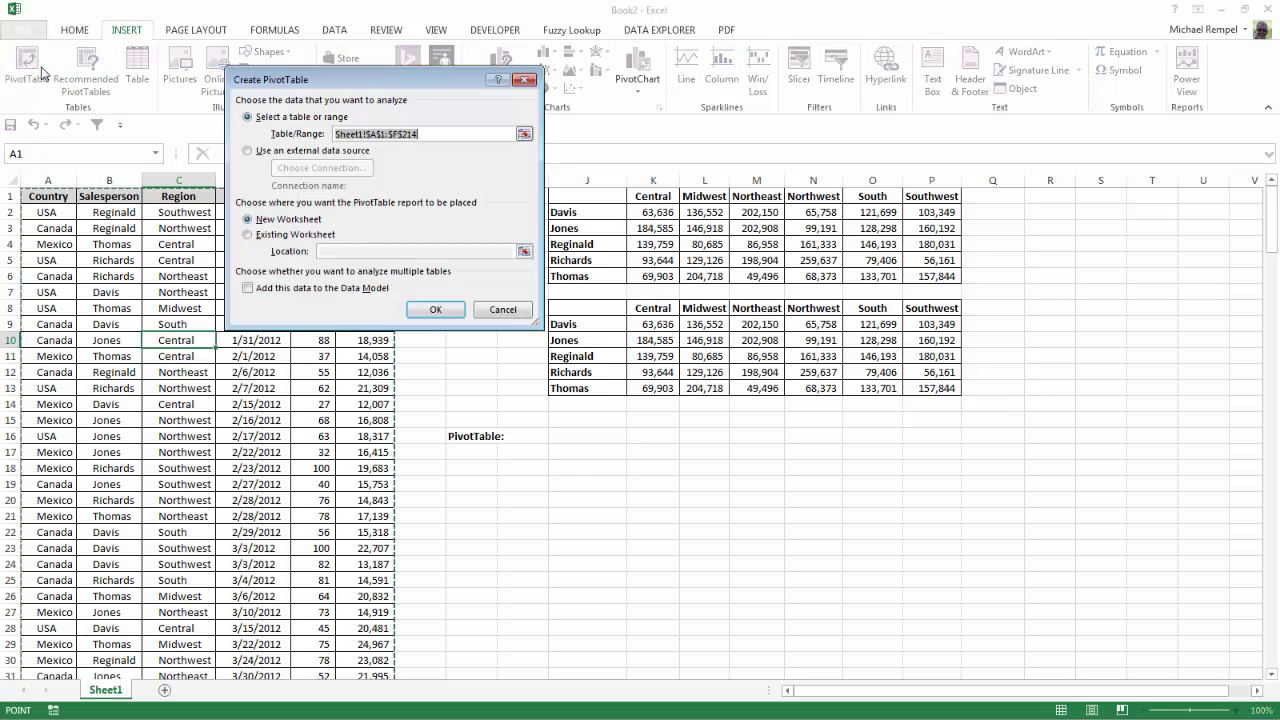
{"action": "left_click", "coordinate": [249, 235]}
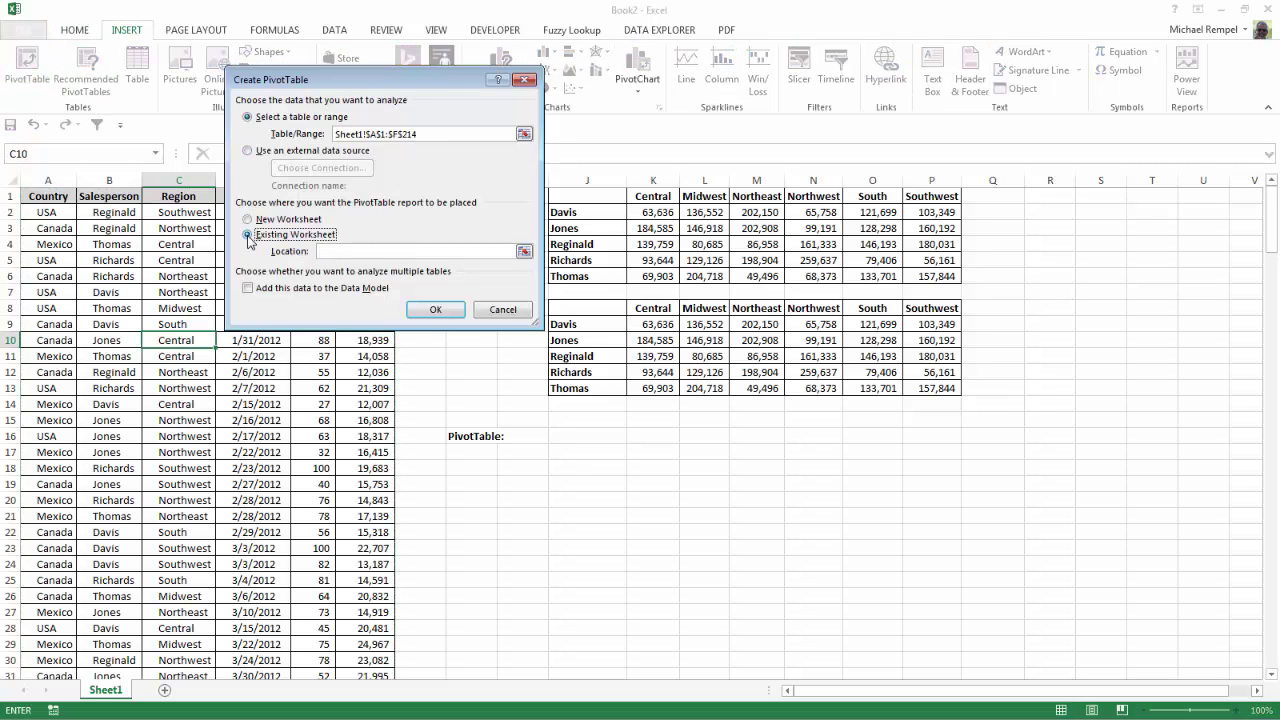
{"action": "left_click", "coordinate": [328, 251]}
{"action": "left_click", "coordinate": [587, 421]}
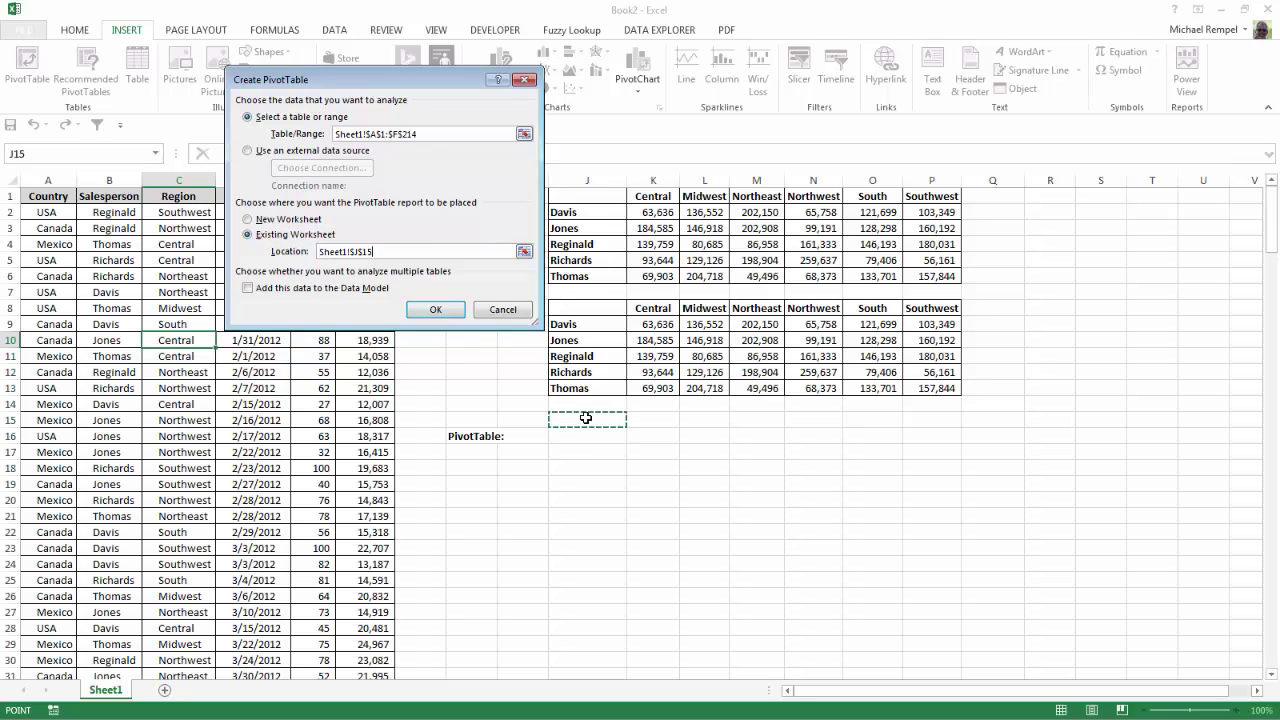
{"action": "left_click", "coordinate": [432, 310]}
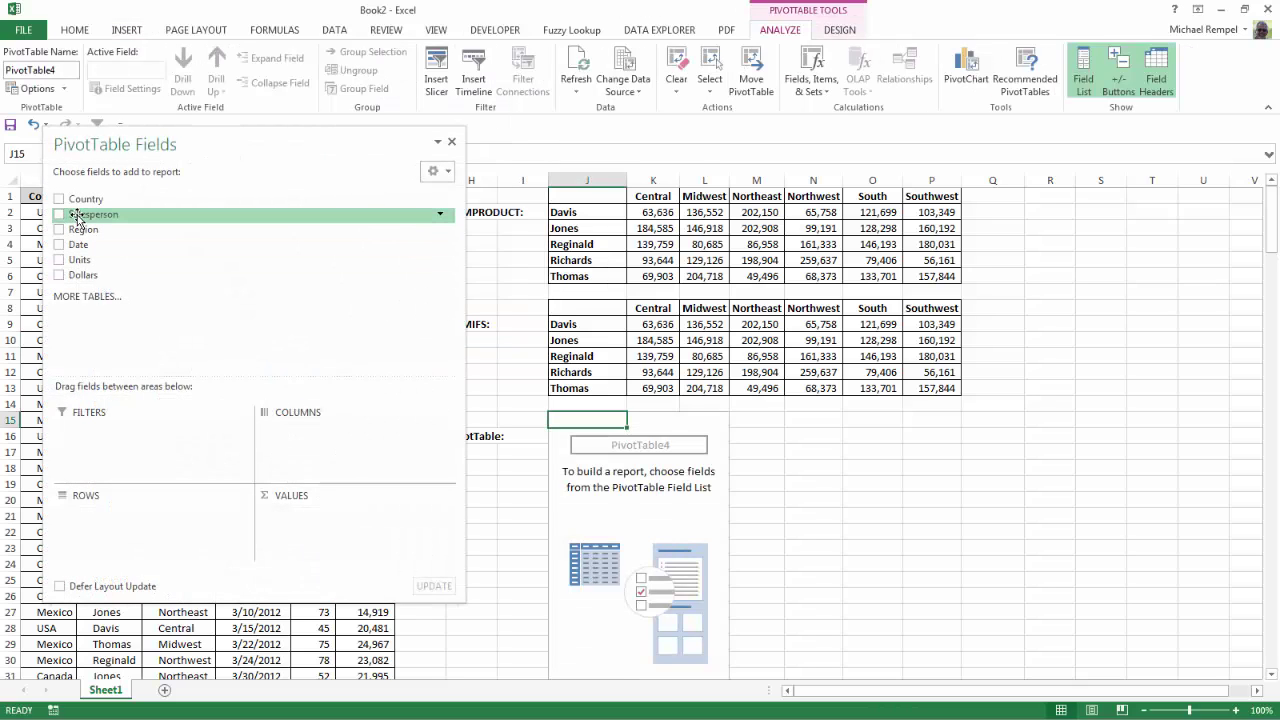
- Lay out the PivotTable with Salesperson in rows, Region in columns and Dollars in values, and close the field list
{"action": "left_click_drag", "start_coordinate": [77, 218], "coordinate": [129, 540]}
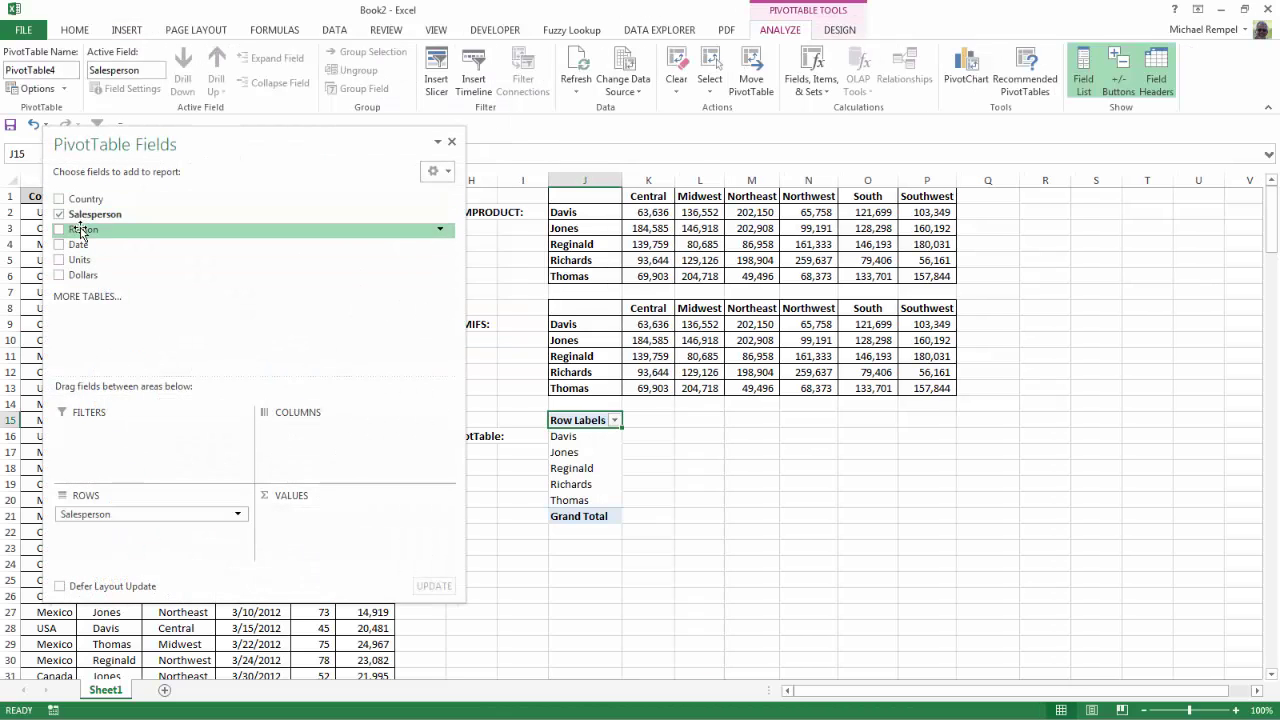
{"action": "left_click_drag", "start_coordinate": [100, 229], "coordinate": [371, 457]}
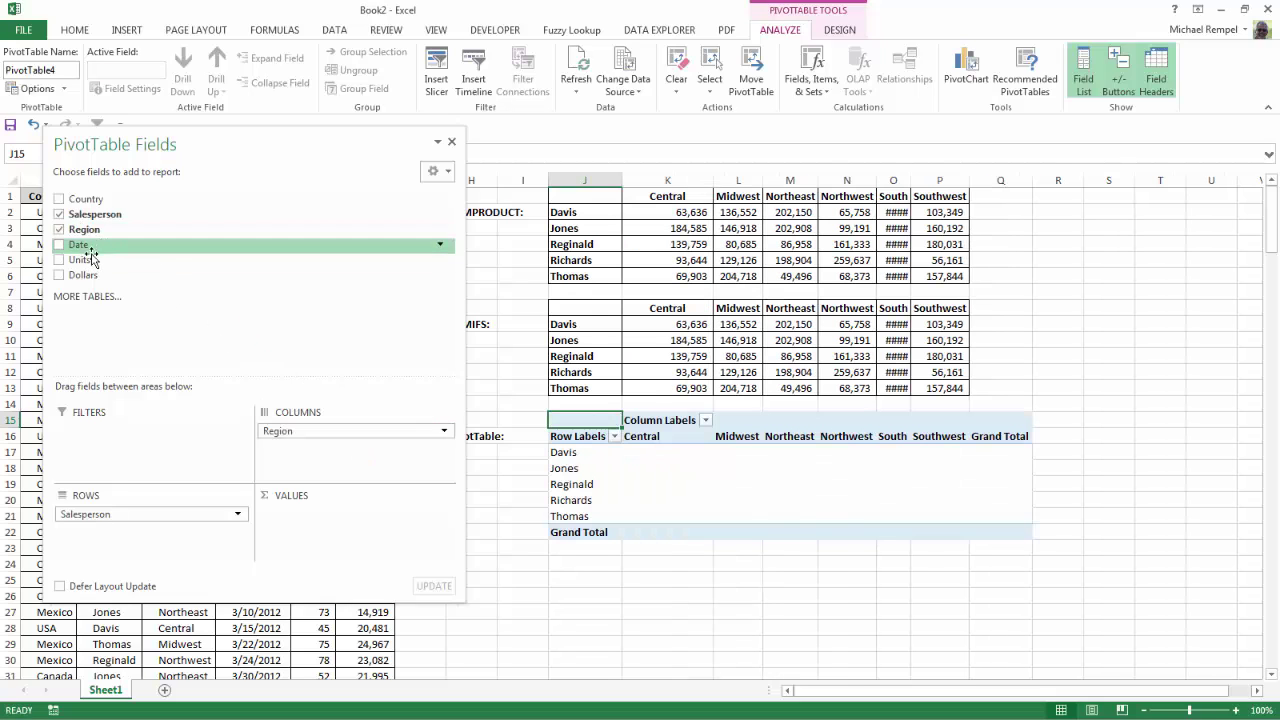
{"action": "left_click_drag", "start_coordinate": [84, 275], "coordinate": [330, 530]}
{"action": "left_click", "coordinate": [451, 141]}
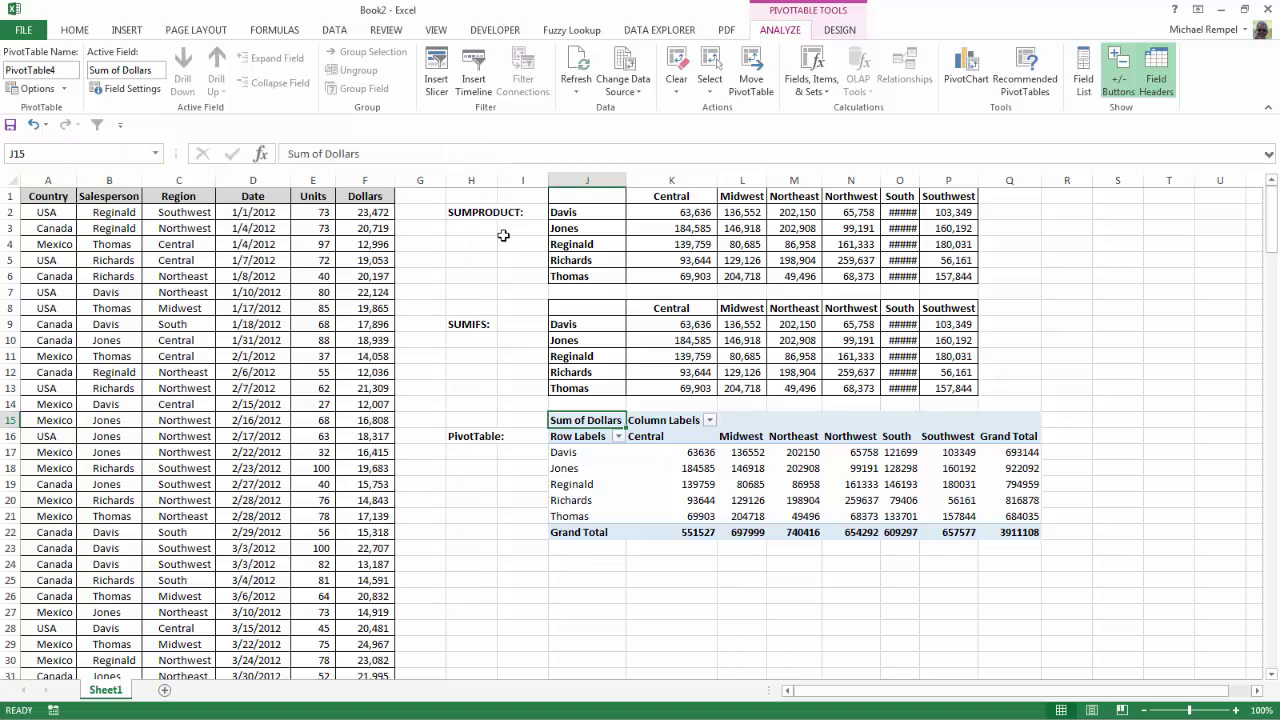
- Format the PivotTable's Sum of Dollars field as Number with zero decimal places and a thousands separator
{"action": "left_click", "coordinate": [700, 468]}
{"action": "right_click", "coordinate": [700, 468]}
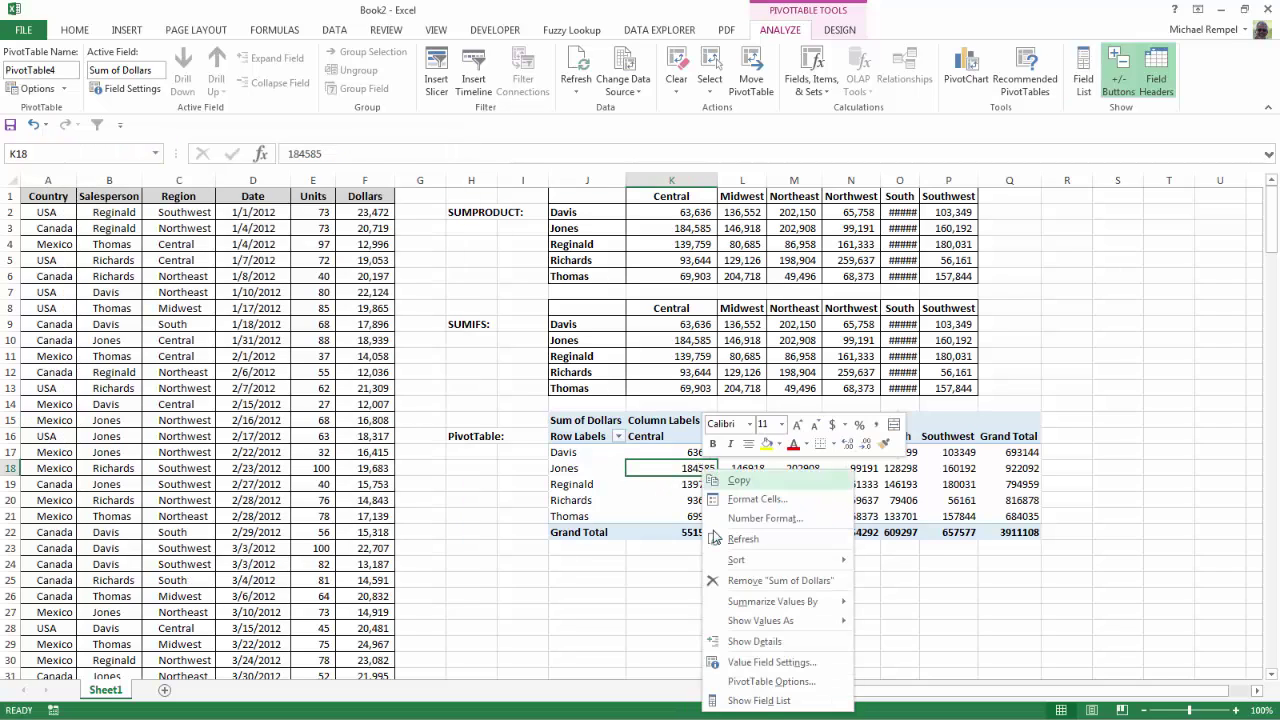
{"action": "left_click", "coordinate": [743, 664]}
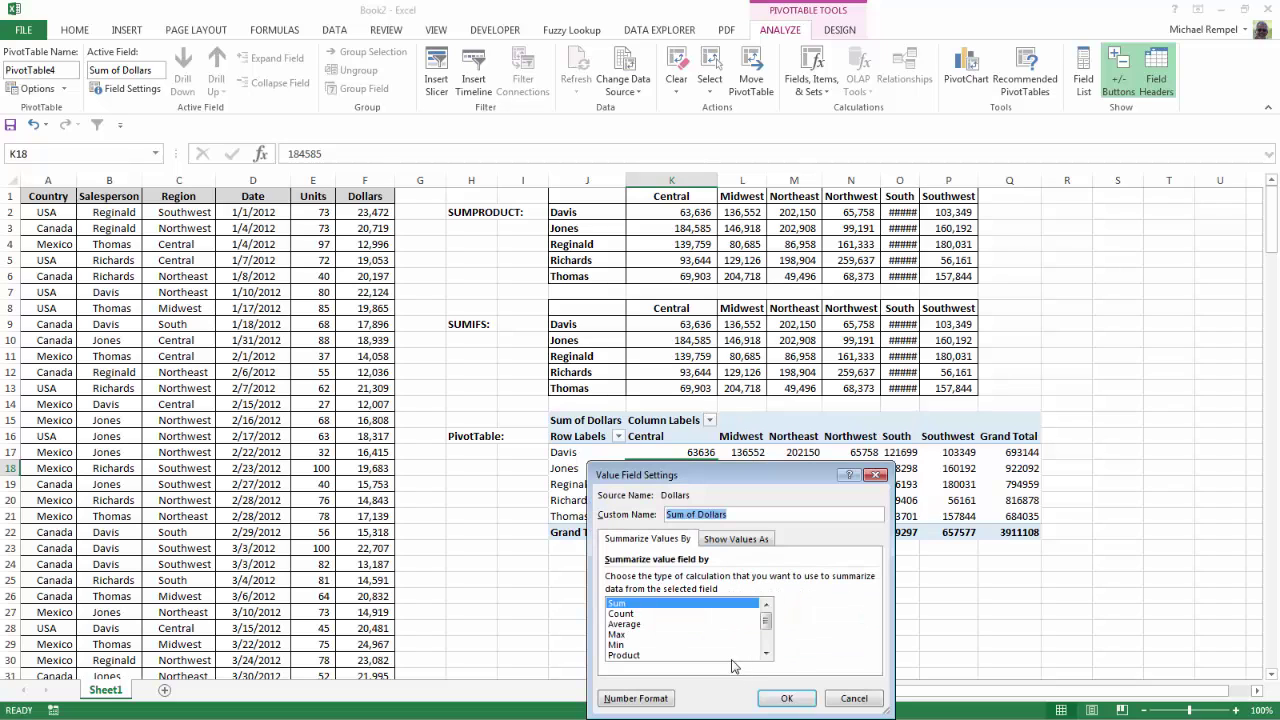
{"action": "left_click", "coordinate": [640, 698]}
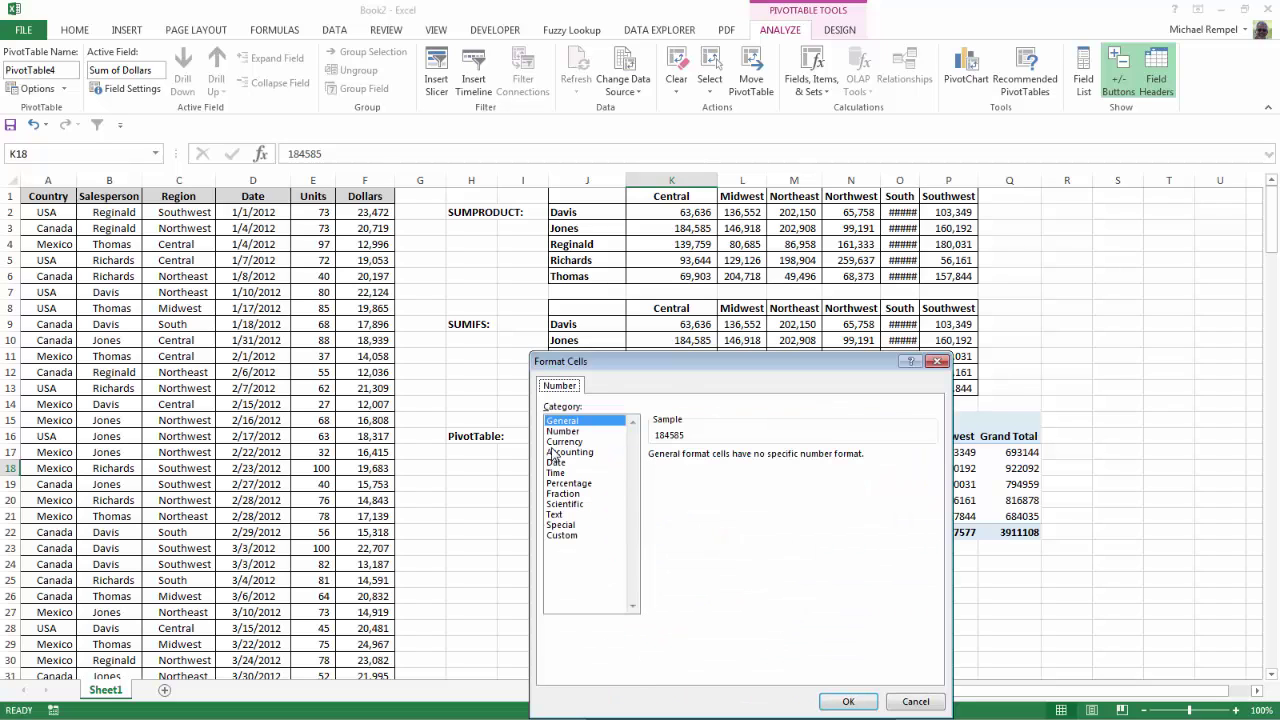
{"action": "left_click", "coordinate": [562, 431]}
{"action": "left_click", "coordinate": [757, 460]}
{"action": "left_click", "coordinate": [757, 460]}
{"action": "left_click", "coordinate": [654, 476]}
{"action": "left_click", "coordinate": [848, 701]}
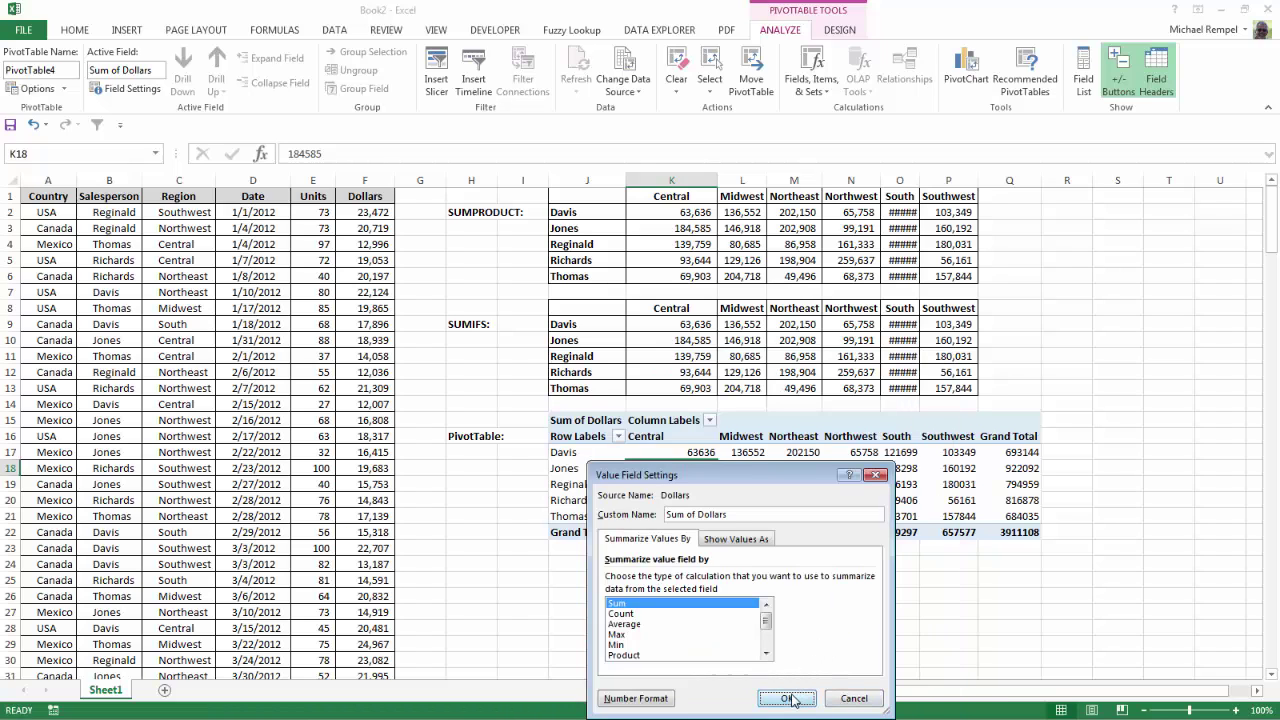
{"action": "left_click", "coordinate": [786, 697]}
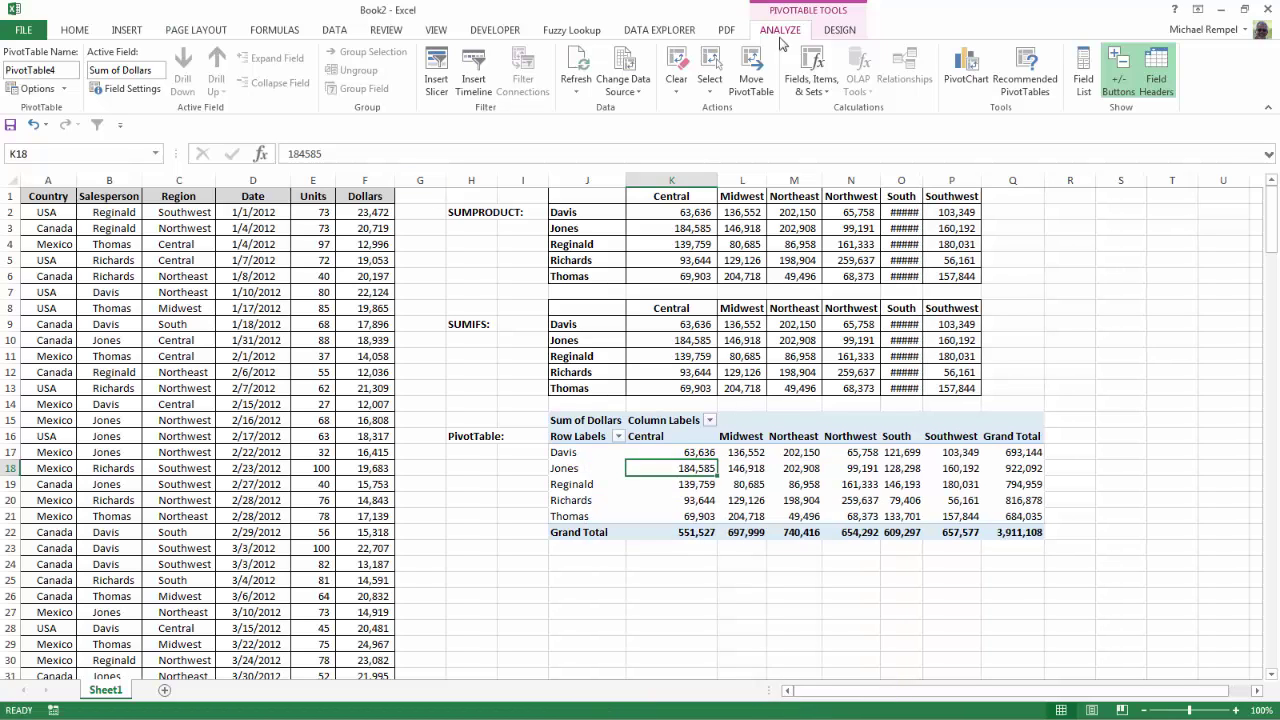
- Show the PivotTable in tabular form and turn grand totals off for rows and columns
{"action": "left_click", "coordinate": [836, 34]}
{"action": "left_click", "coordinate": [104, 88]}
{"action": "left_click", "coordinate": [152, 192]}
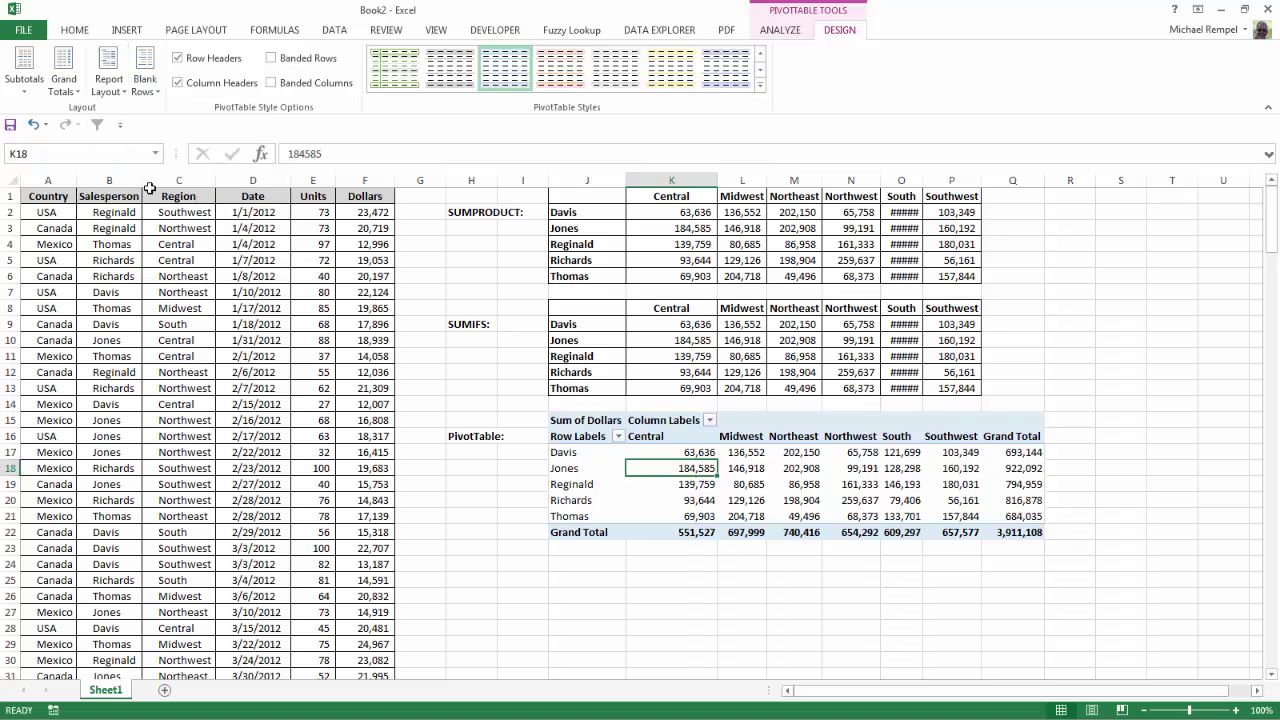
{"action": "left_click", "coordinate": [78, 95]}
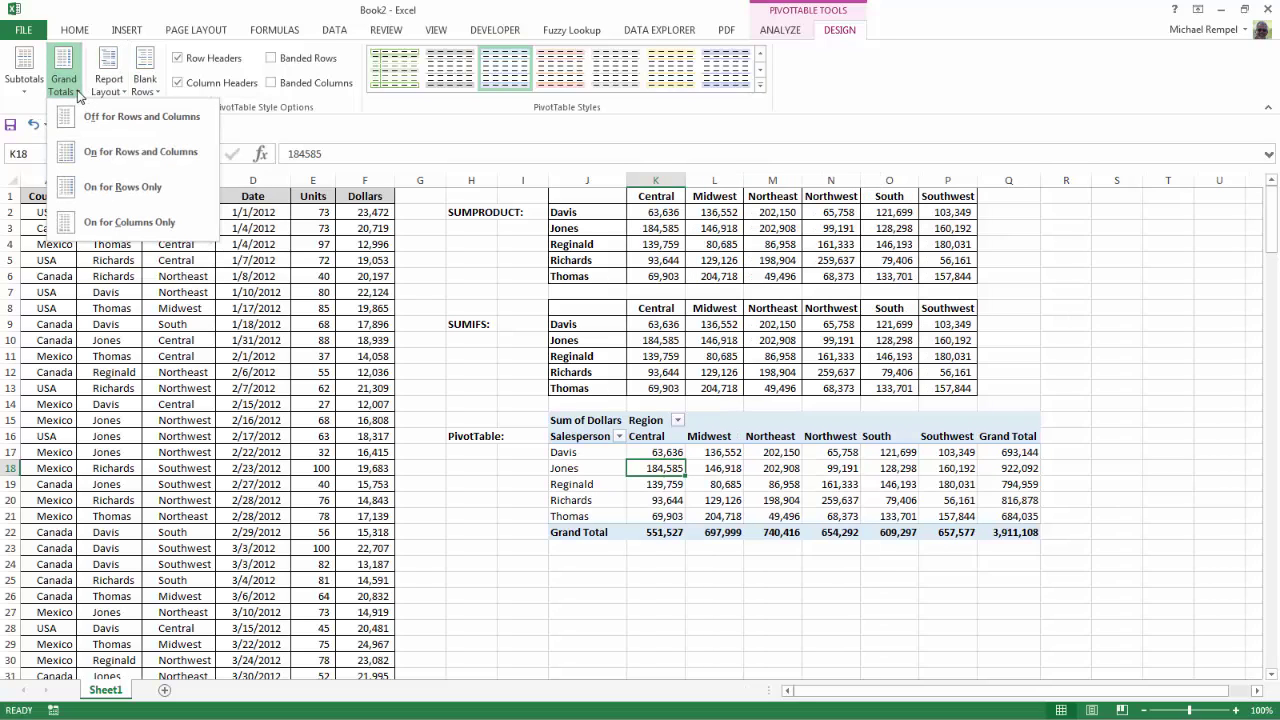
{"action": "left_click", "coordinate": [120, 114]}
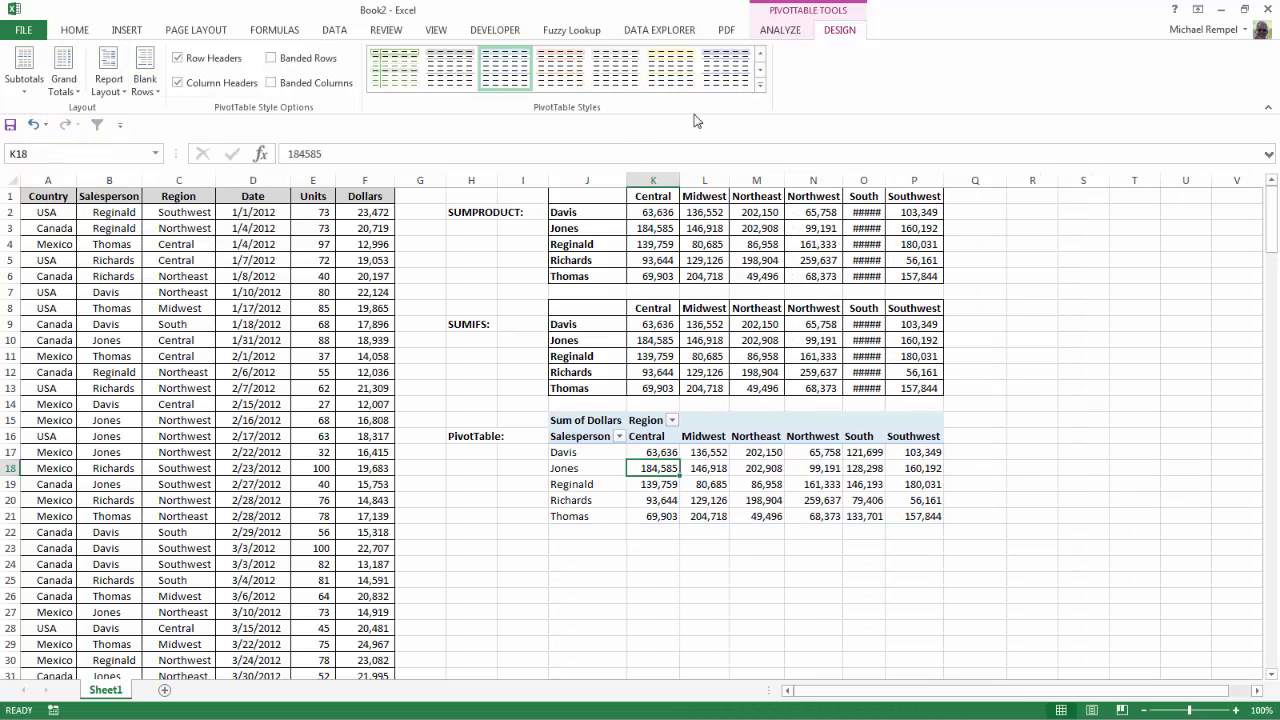
- Auto-fit the width of column O and apply all borders to the PivotTable range J15:P21
{"action": "double_click", "coordinate": [889, 176]}
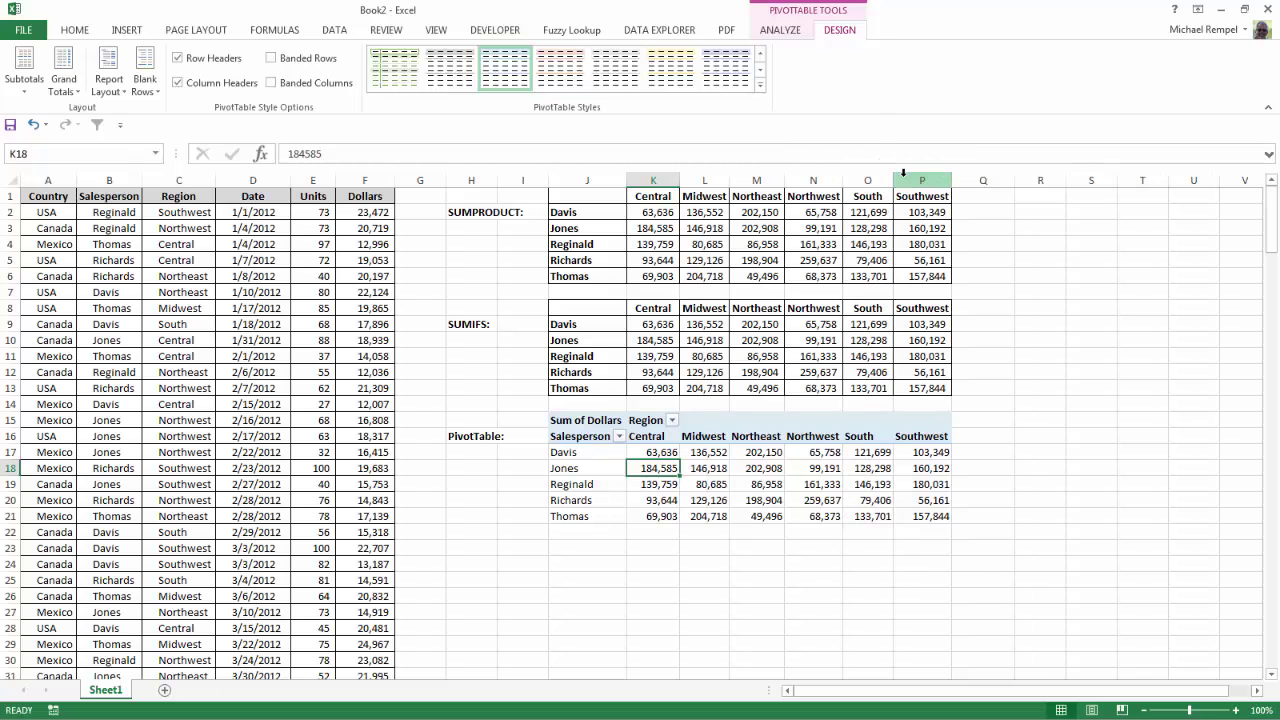
{"action": "left_click_drag", "start_coordinate": [592, 424], "coordinate": [925, 515]}
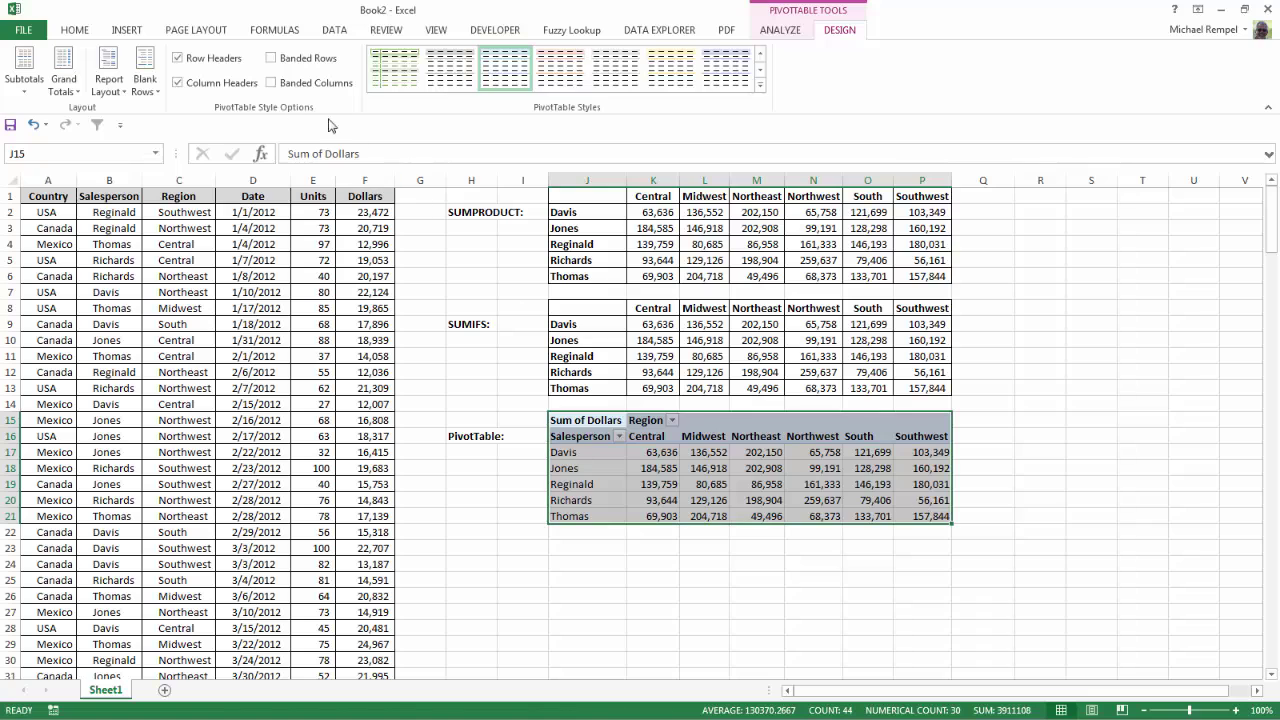
{"action": "left_click", "coordinate": [80, 31]}
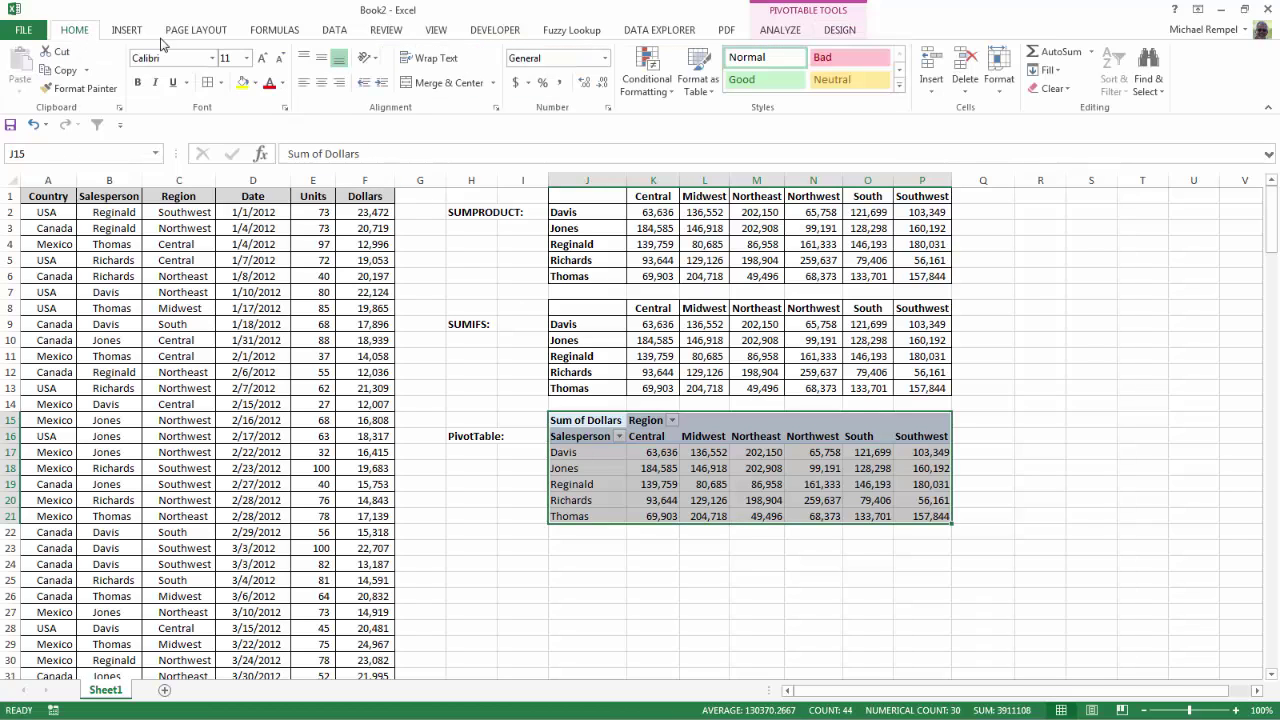
{"action": "left_click", "coordinate": [207, 82]}
{"action": "left_click", "coordinate": [595, 645]}
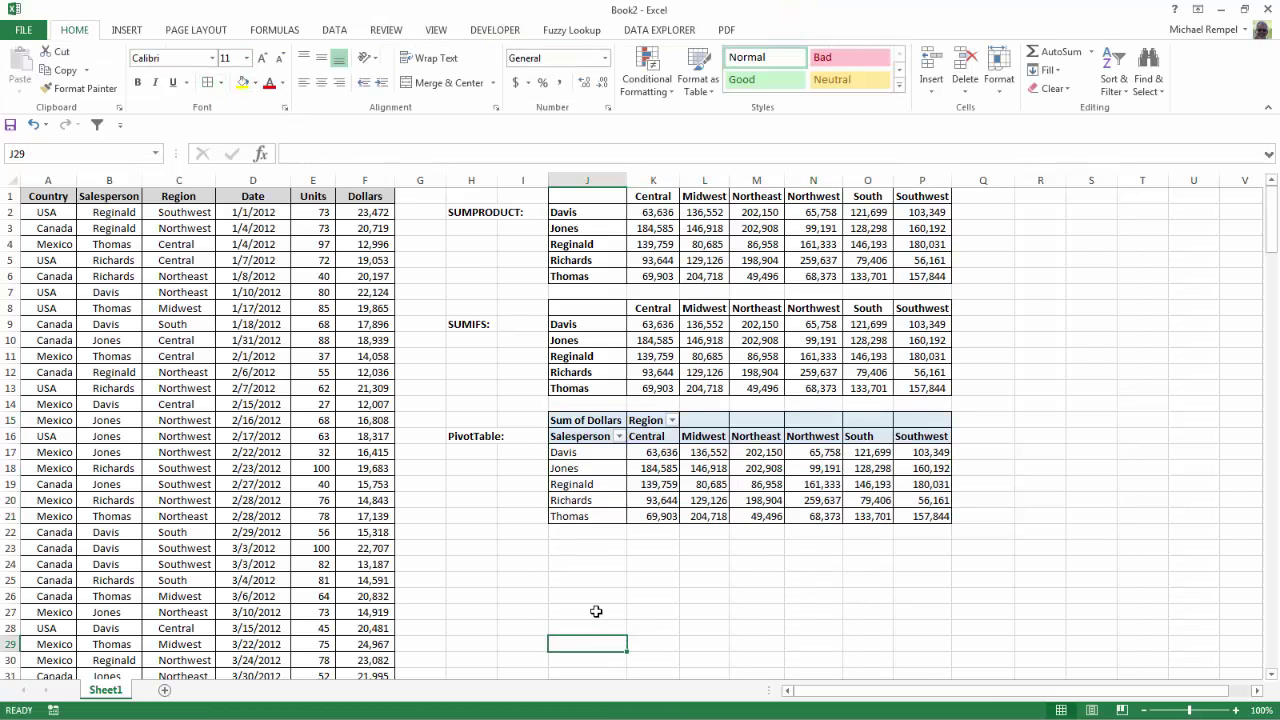